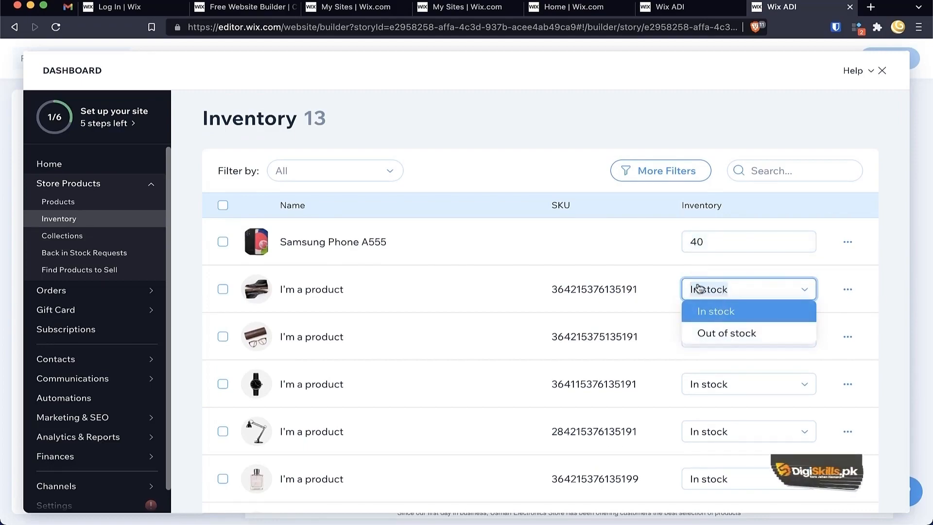
Review the stock status of the store products in the inventory list and view the Orders page.
left_click(660, 250)
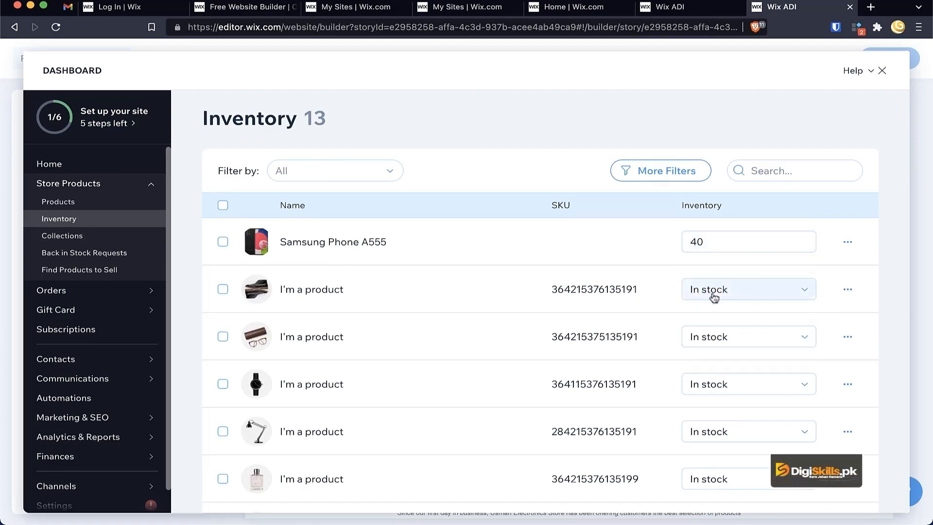
scroll(680, 368, "down", 1)
scroll(679, 368, "down", 6)
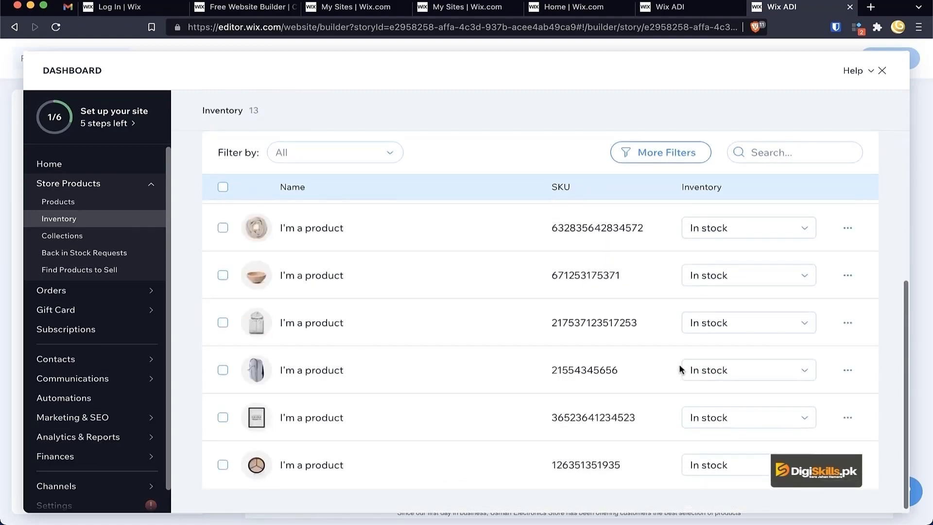
scroll(678, 364, "up", 7)
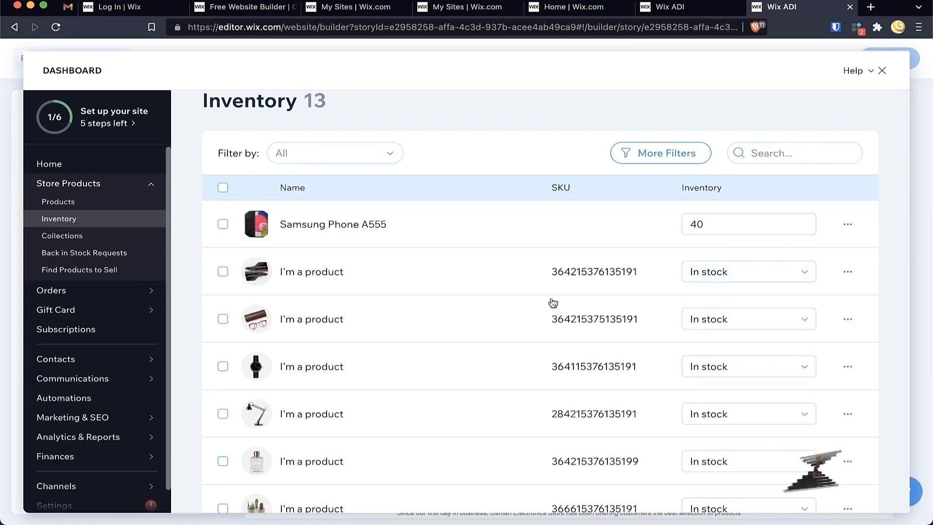
left_click(107, 295)
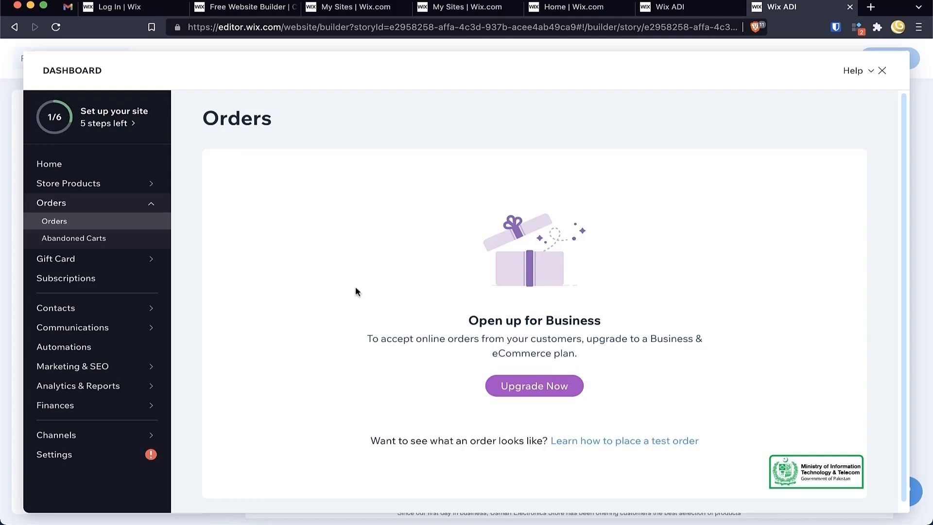
Add the eGift Card to the site and view the gift card overview.
left_click(113, 266)
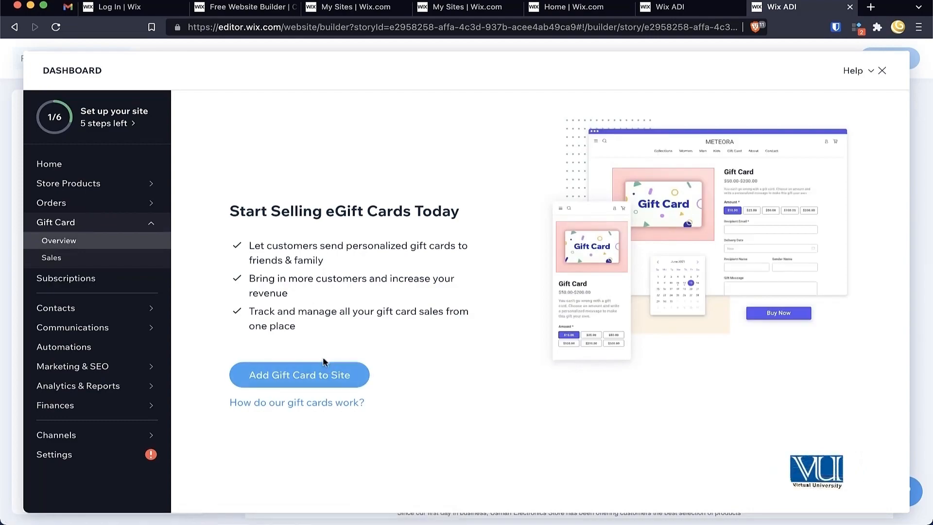
left_click(297, 383)
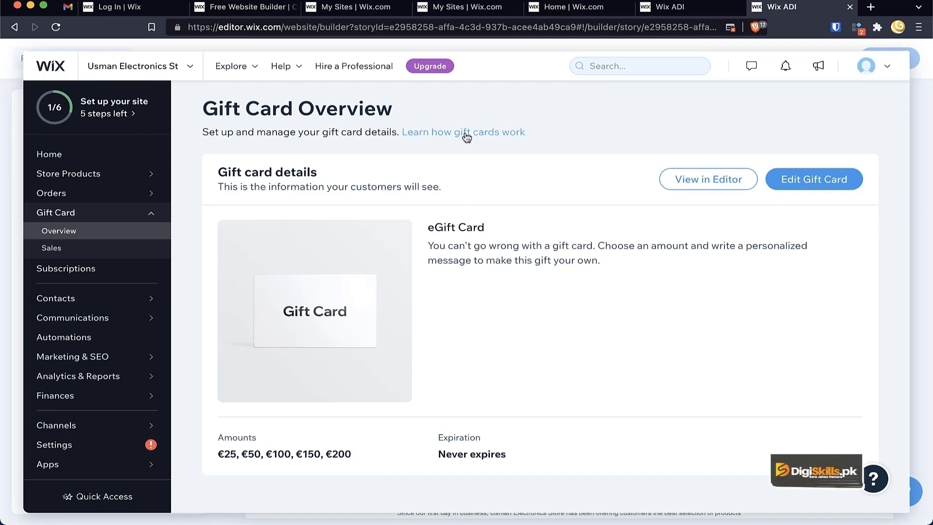
scroll(466, 137, "up", 10)
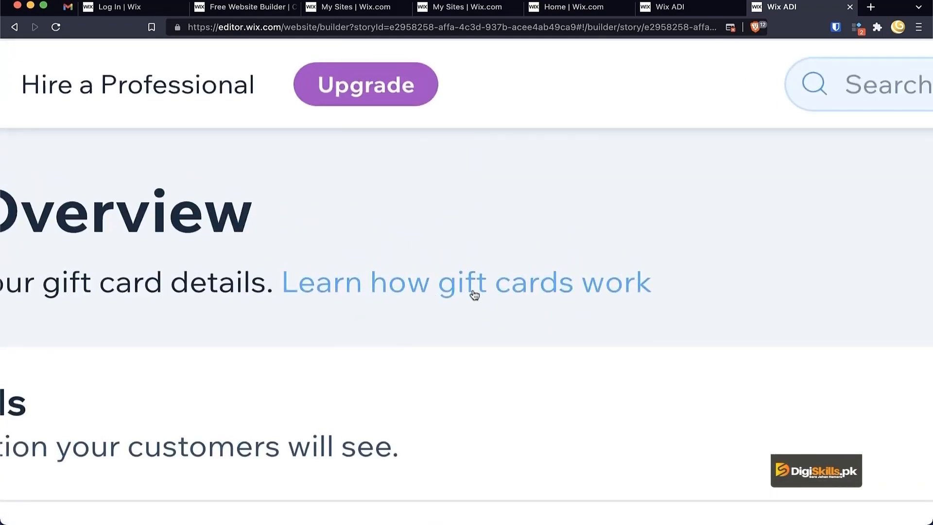
scroll(474, 294, "down", 10)
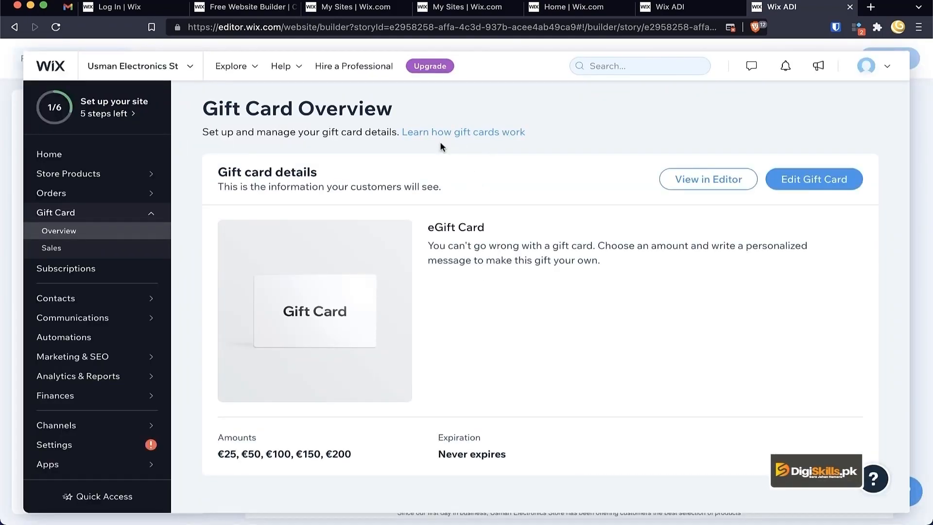
View the Subscriptions page and the list of all contacts.
left_click(85, 270)
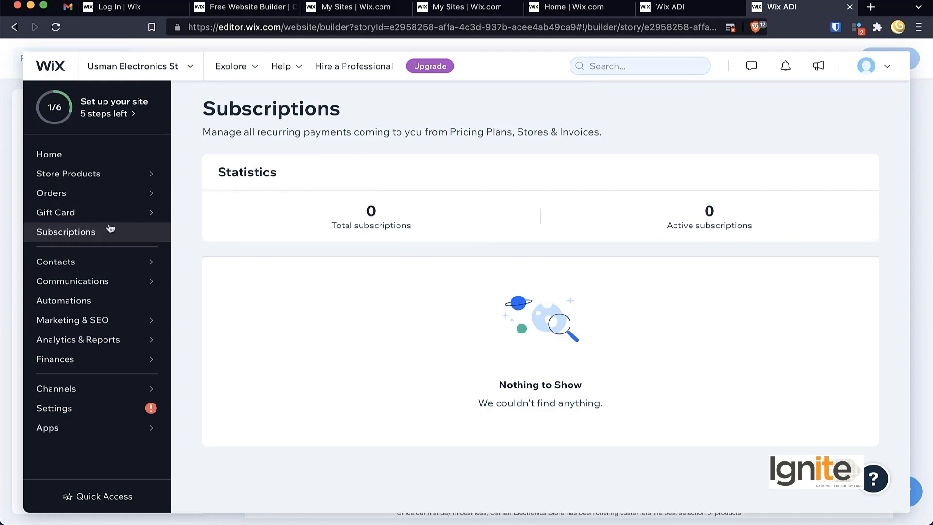
mouse_move(116, 194)
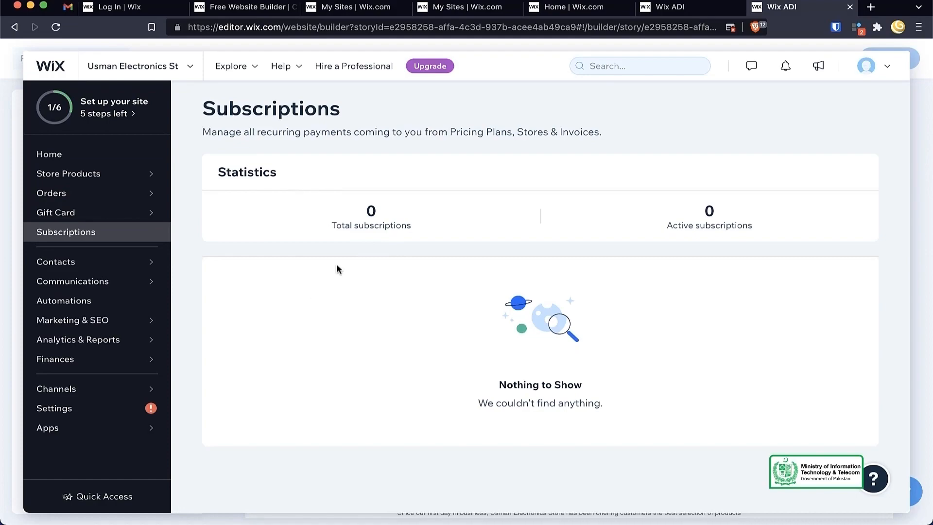
mouse_move(153, 261)
left_click(89, 267)
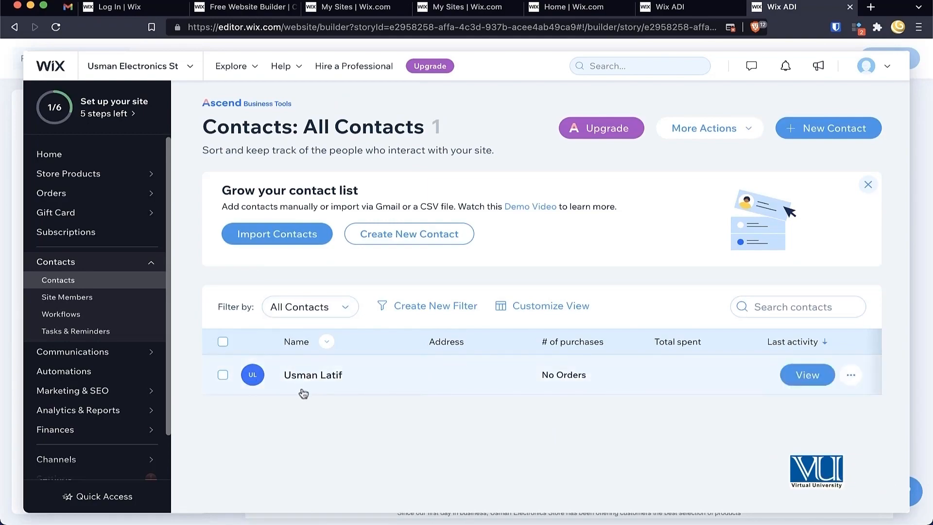
mouse_move(85, 205)
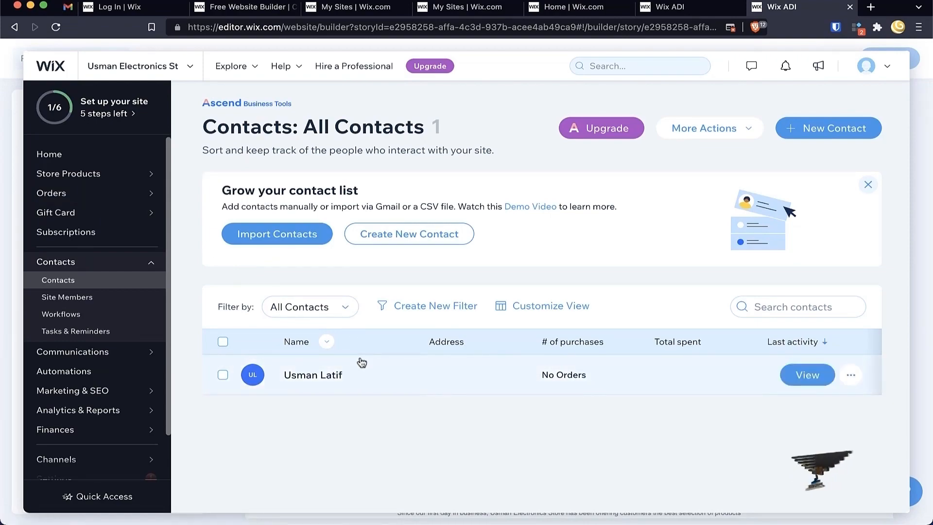
Look through the Communications section, including the Inbox and the Forms & Submissions page.
left_click(87, 351)
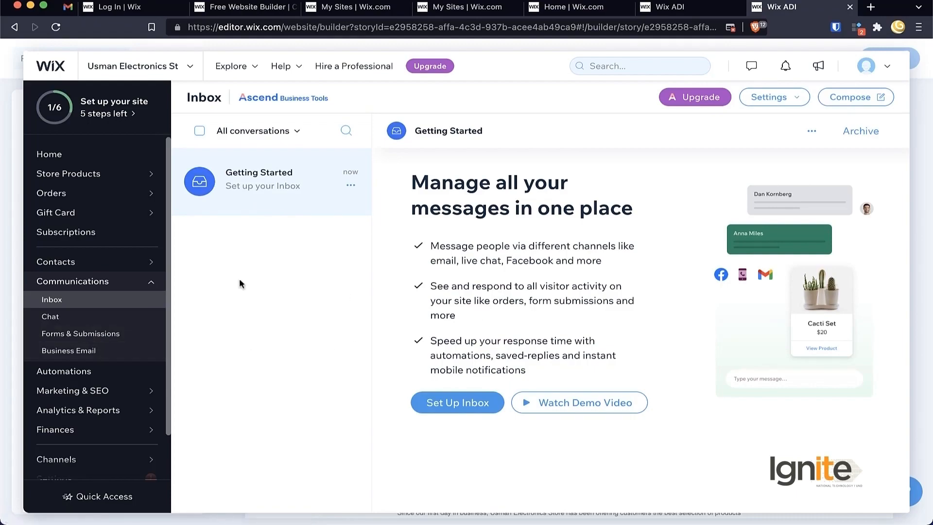
left_click(79, 351)
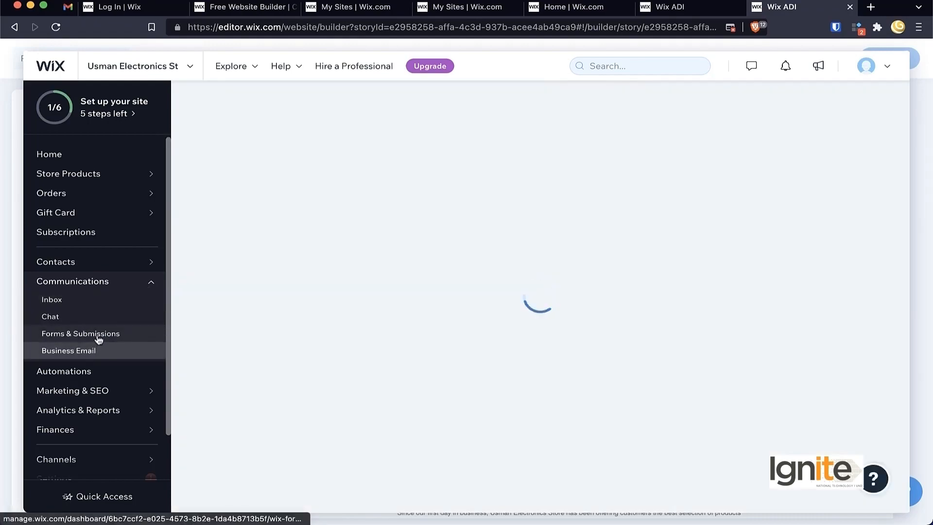
left_click(99, 336)
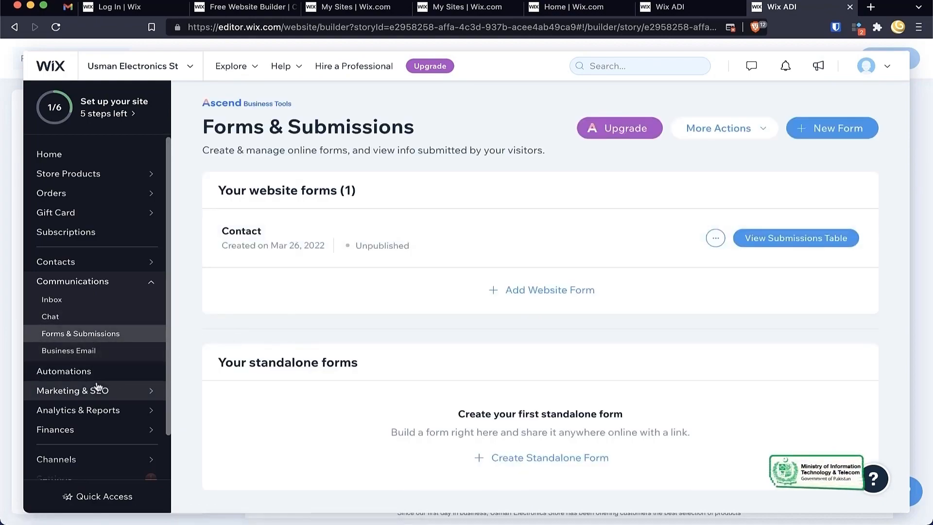
Open the Coupons page among the store's marketing and SEO tools.
mouse_move(94, 388)
scroll(97, 386, "down", 2)
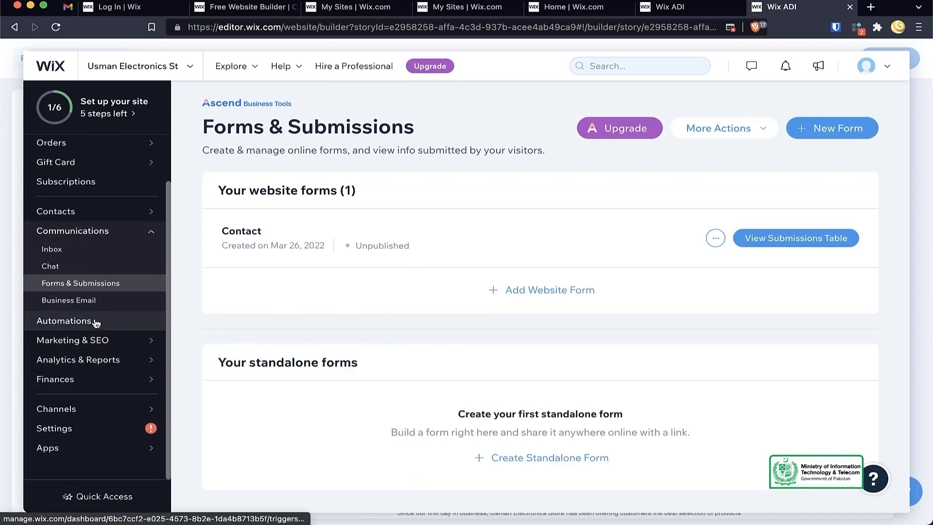
mouse_move(89, 342)
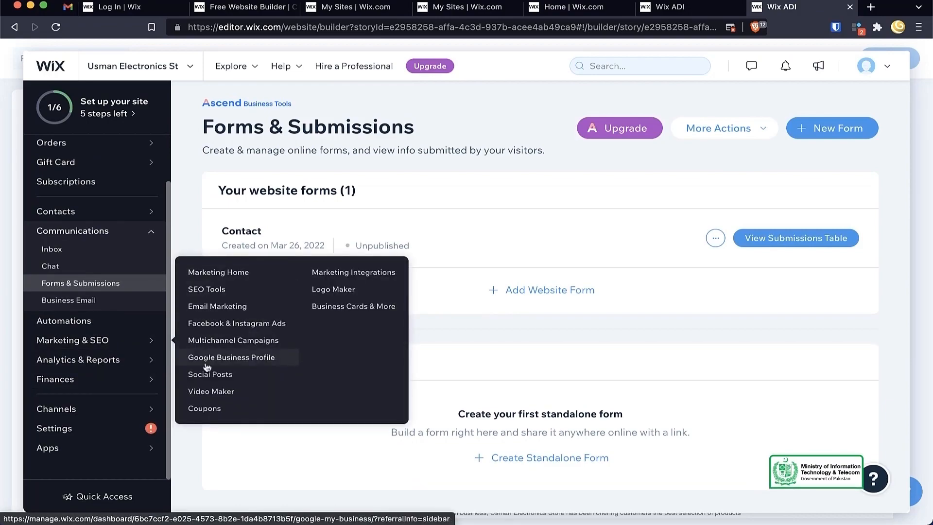
left_click(209, 409)
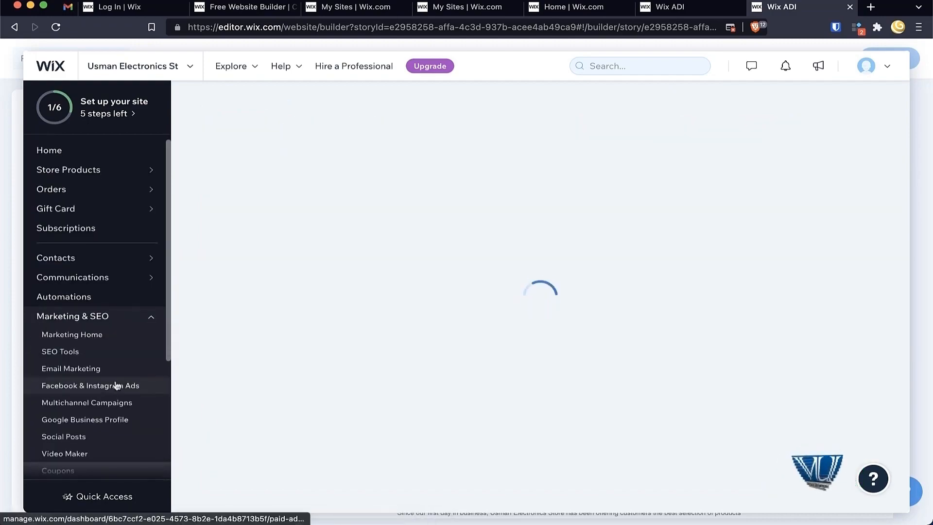
scroll(116, 385, "down", 3)
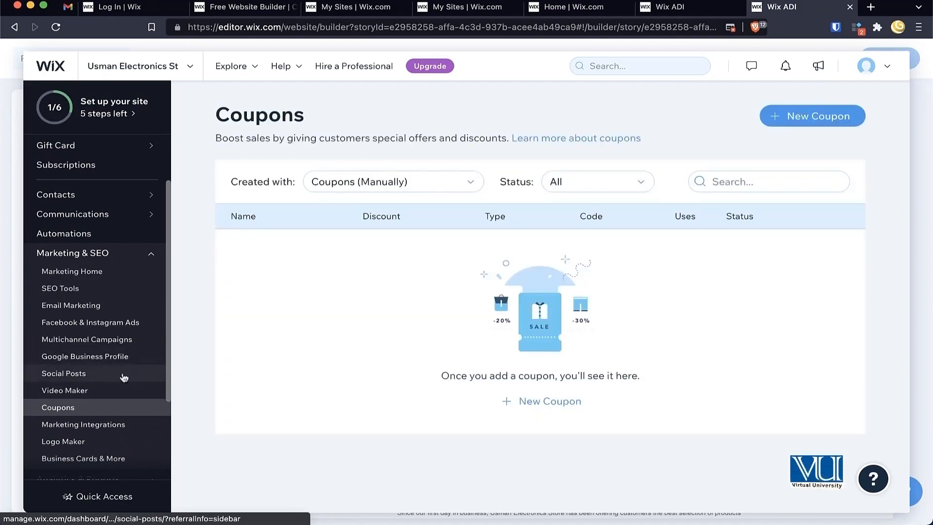
scroll(124, 377, "down", 1)
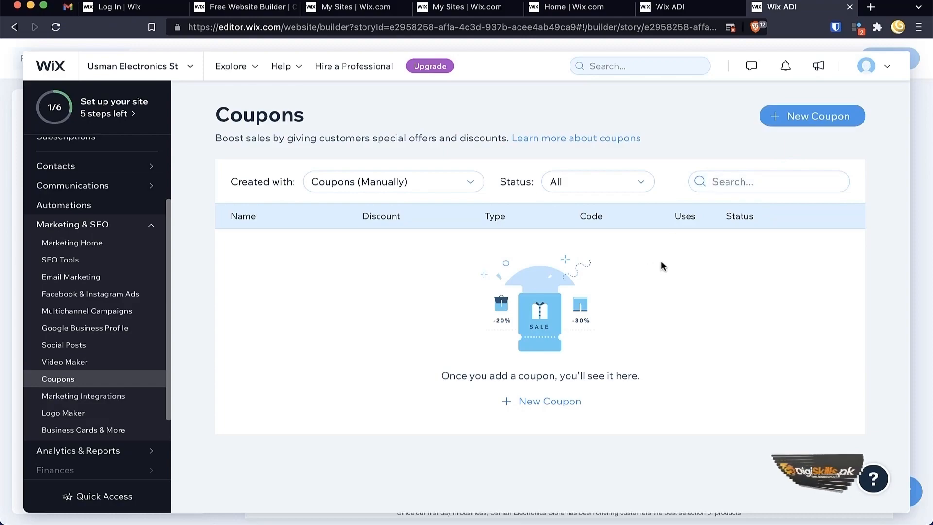
Start a new coupon and compare the fields offered for the discount, free shipping, sale price and Buy X get Y free types.
left_click(806, 119)
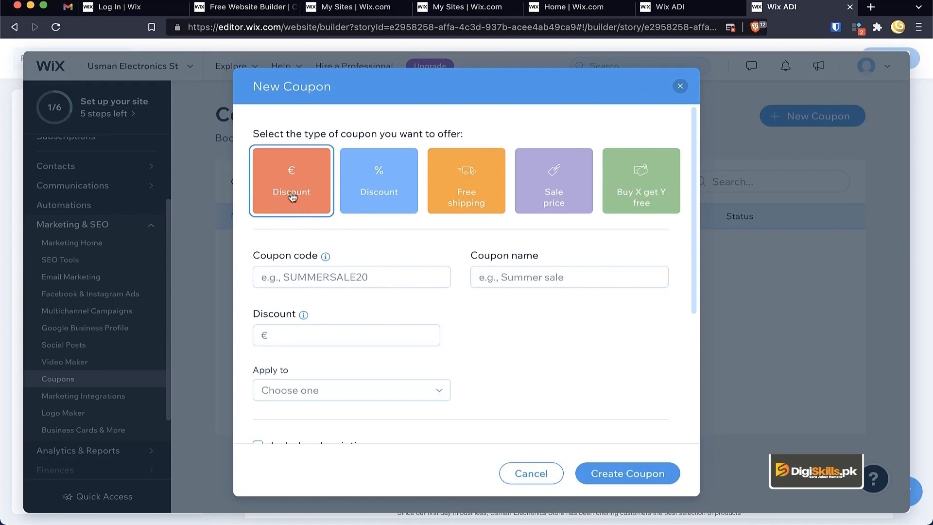
left_click(375, 194)
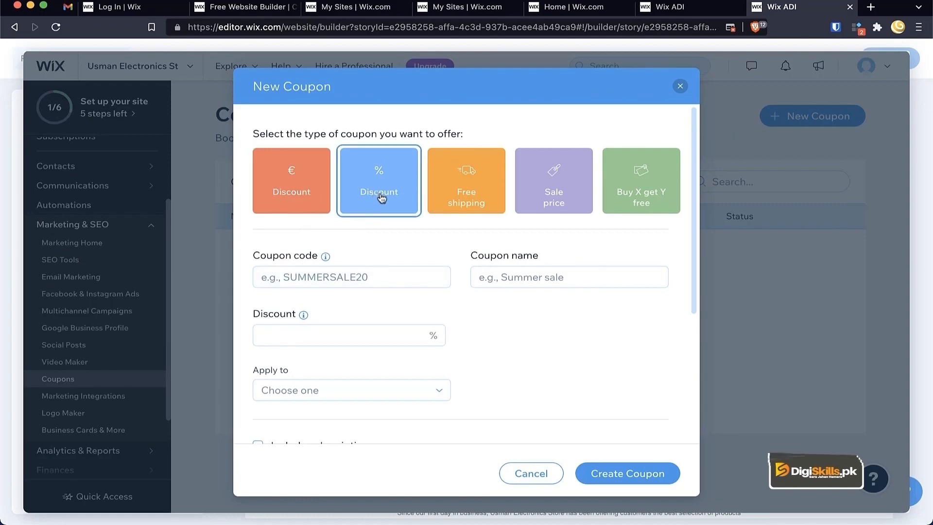
left_click(475, 190)
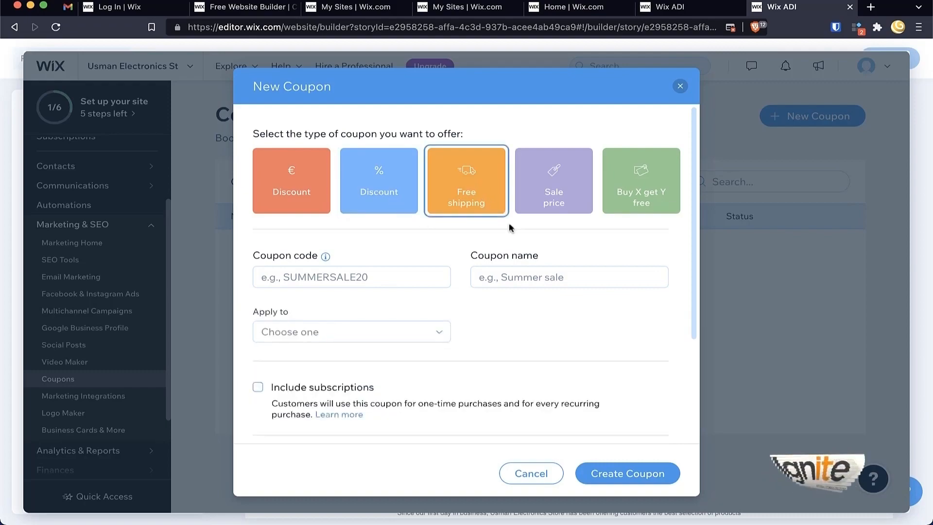
left_click(561, 190)
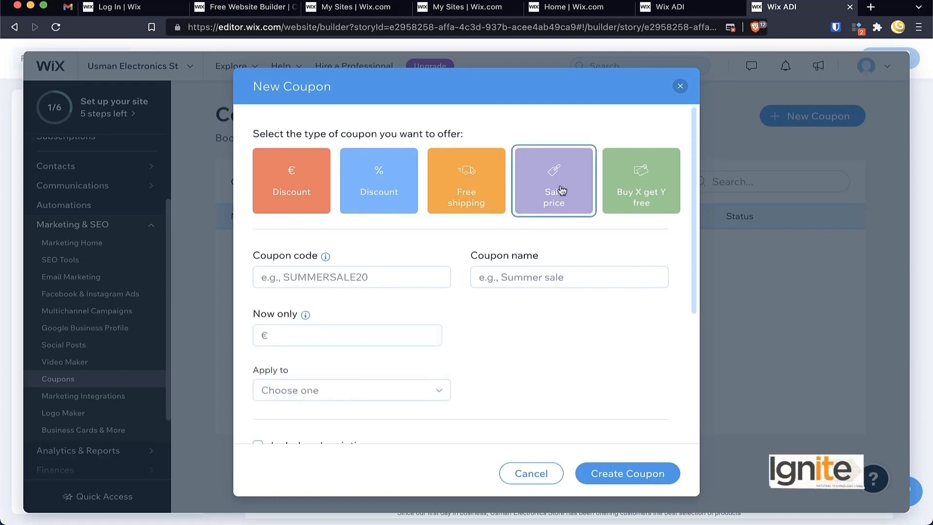
left_click(642, 189)
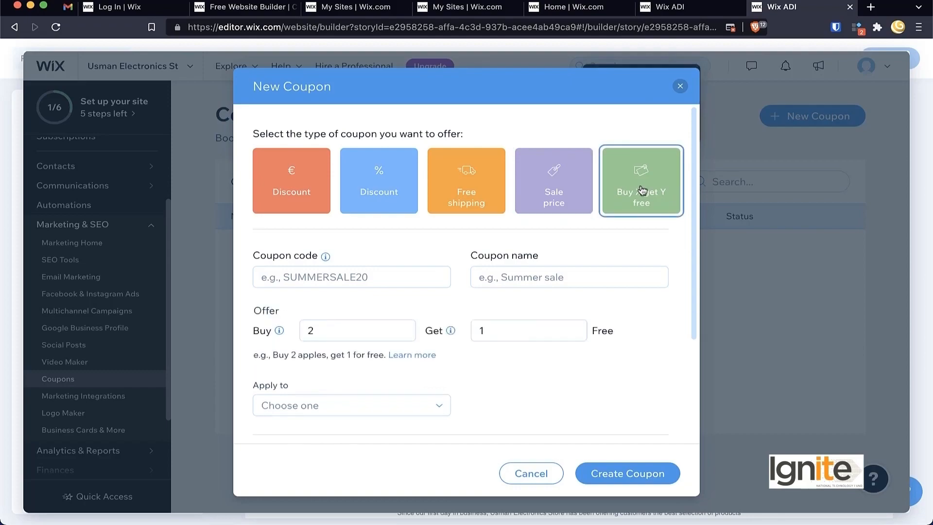
left_click(293, 199)
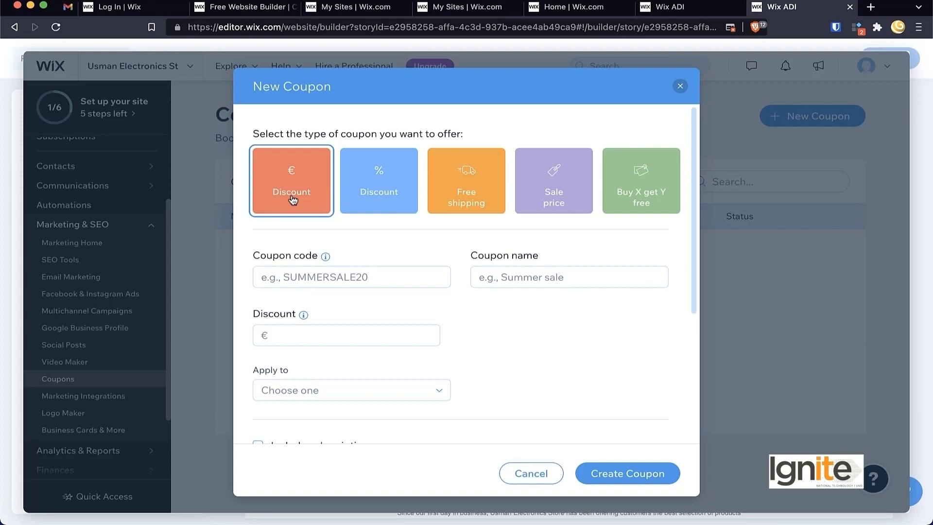
Make the coupon a percentage discount of 10%, with Eid2022 as both coupon code and coupon name.
left_click(379, 194)
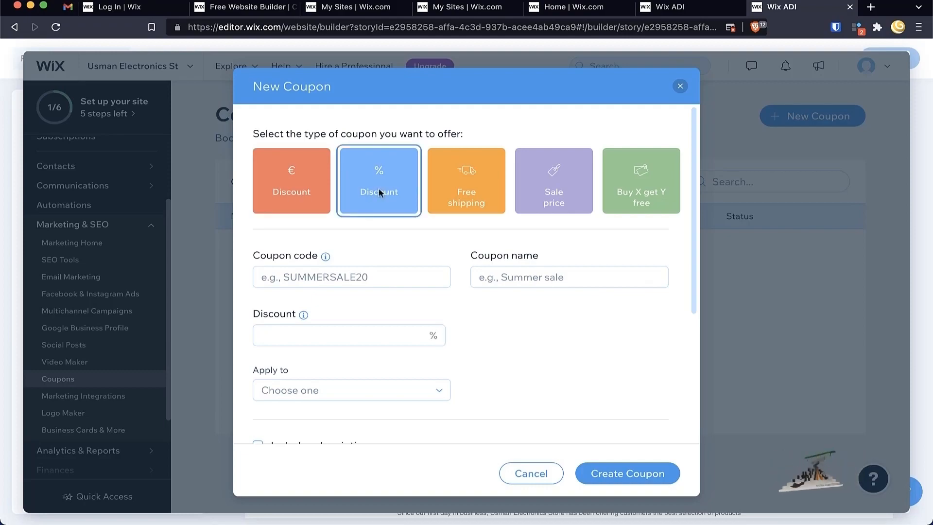
left_click(301, 279)
type("Eid2022")
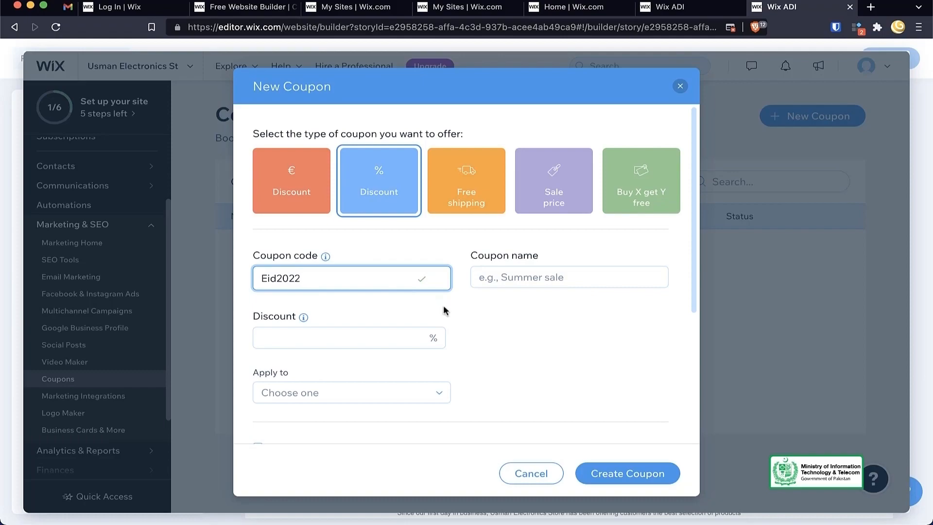
left_click(538, 283)
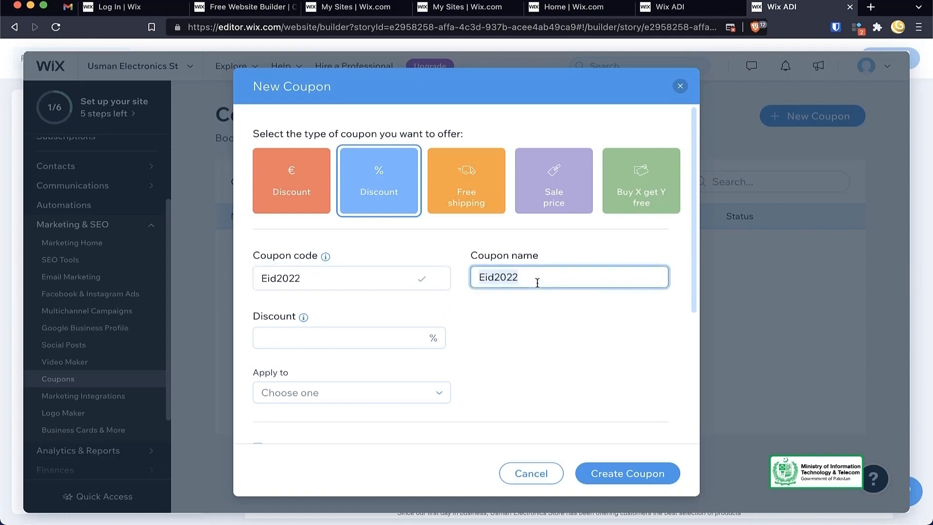
left_click(285, 340)
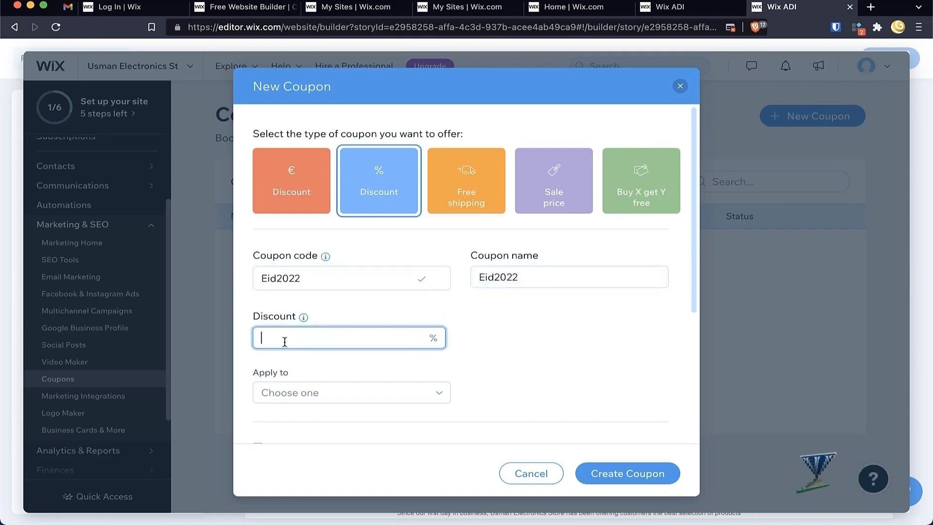
type("10")
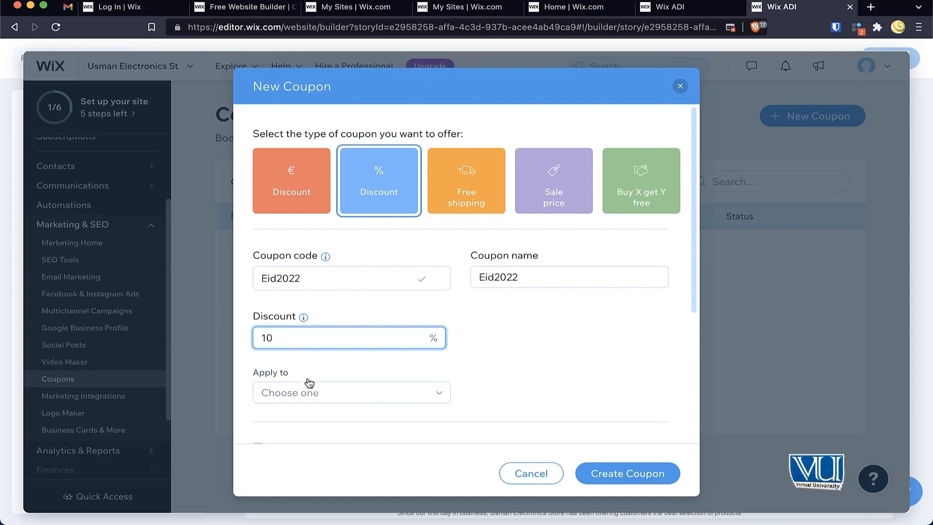
Apply the coupon to all products and to every relevant item in an order.
left_click(320, 401)
scroll(521, 350, "down", 3)
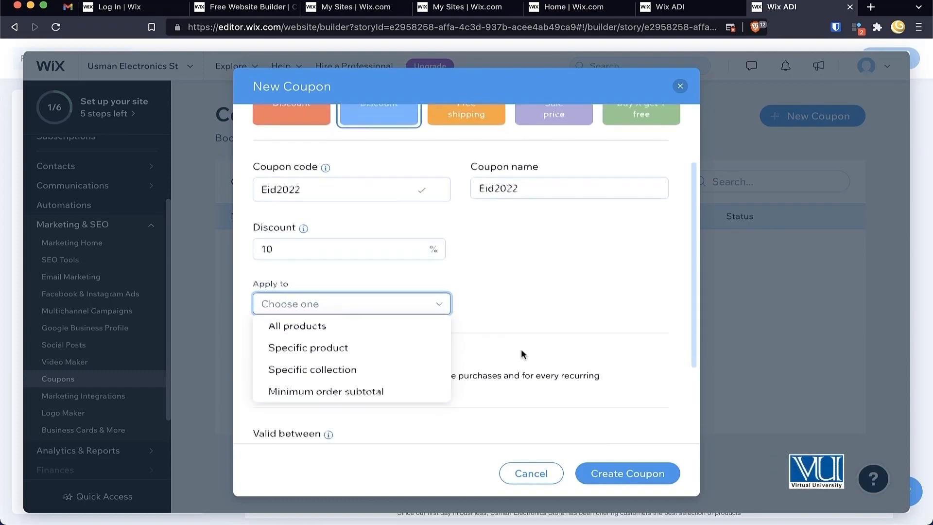
left_click(342, 327)
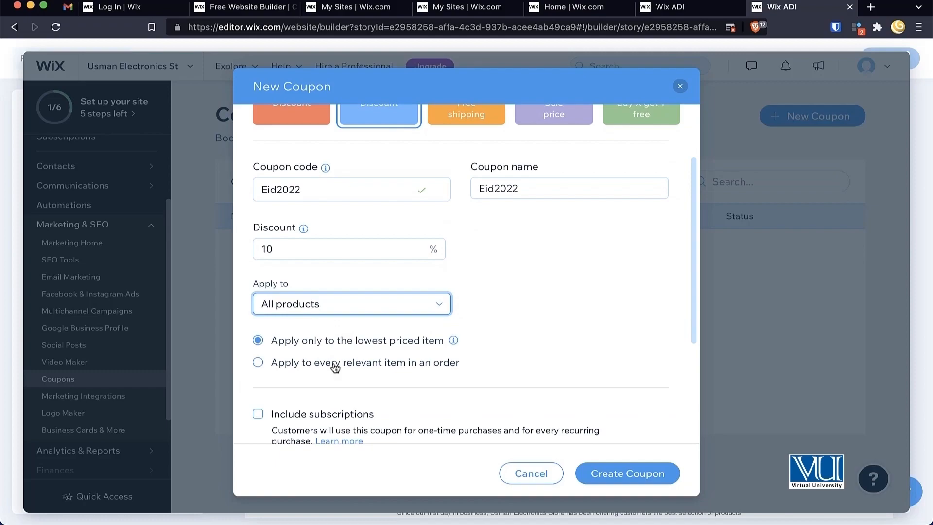
scroll(335, 365, "down", 2)
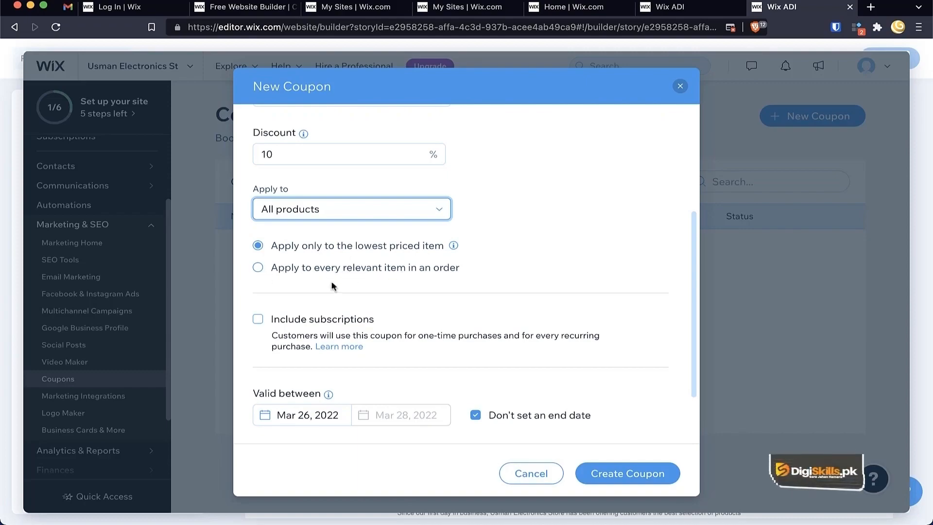
left_click(281, 273)
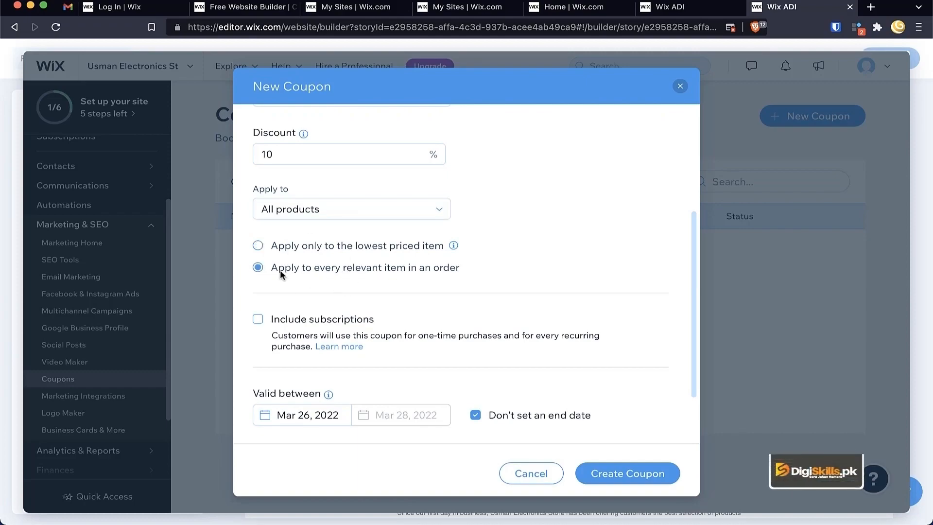
Make the coupon valid from Apr 25, 2022 to May 4, 2022, with an end date enabled.
scroll(475, 273, "down", 3)
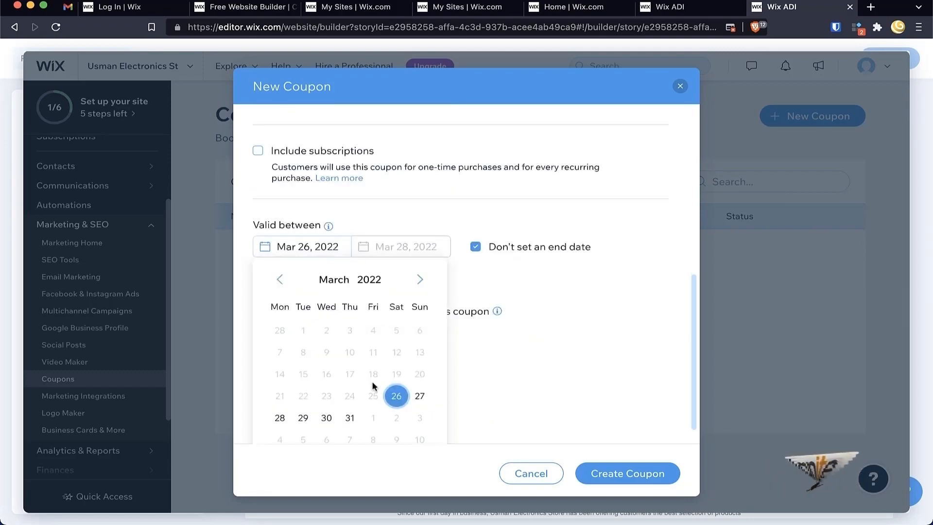
scroll(371, 385, "down", 1)
left_click(419, 257)
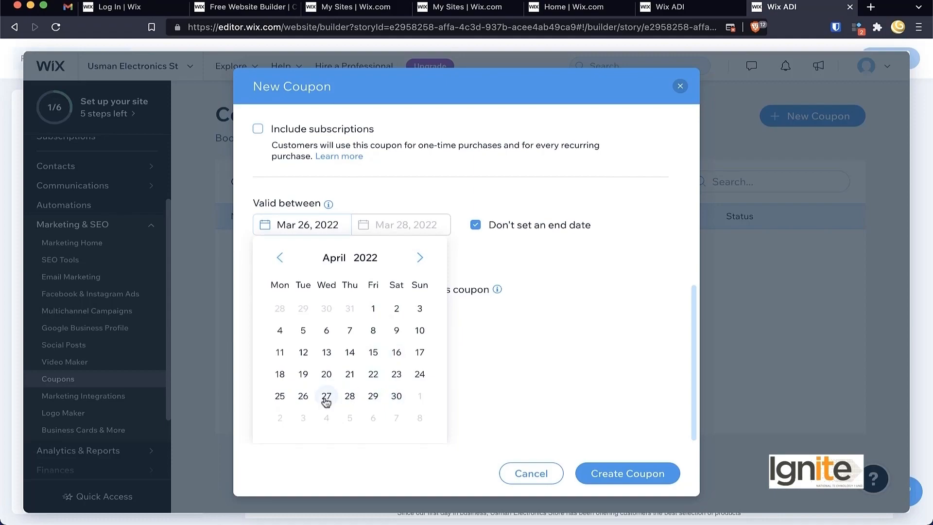
left_click(285, 396)
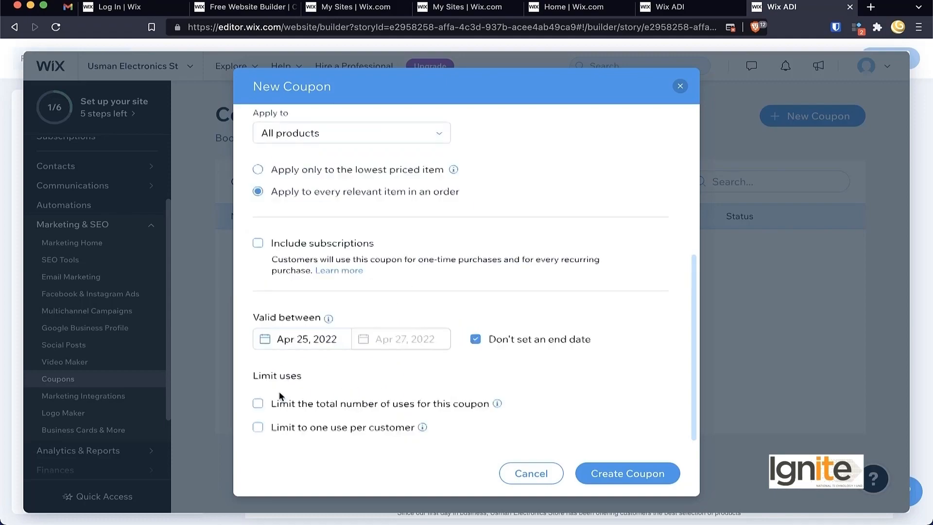
left_click(475, 340)
left_click(405, 347)
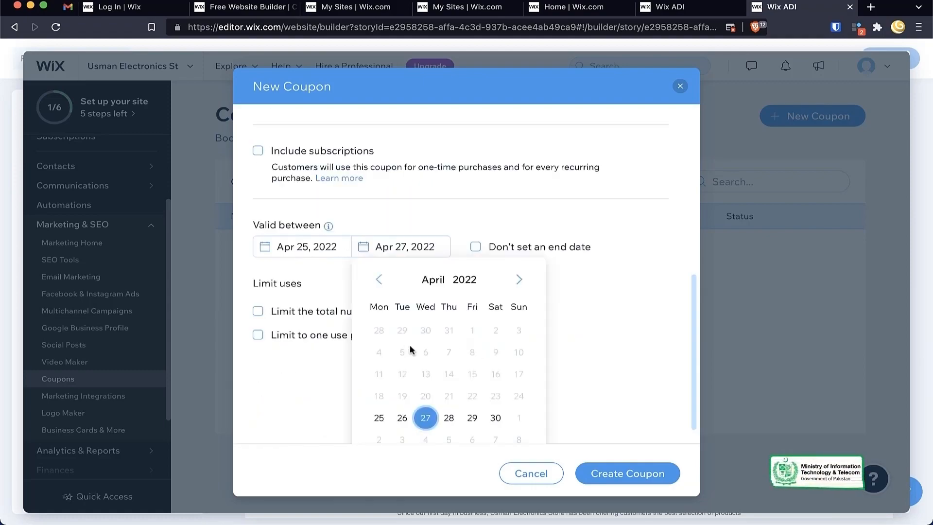
left_click(519, 257)
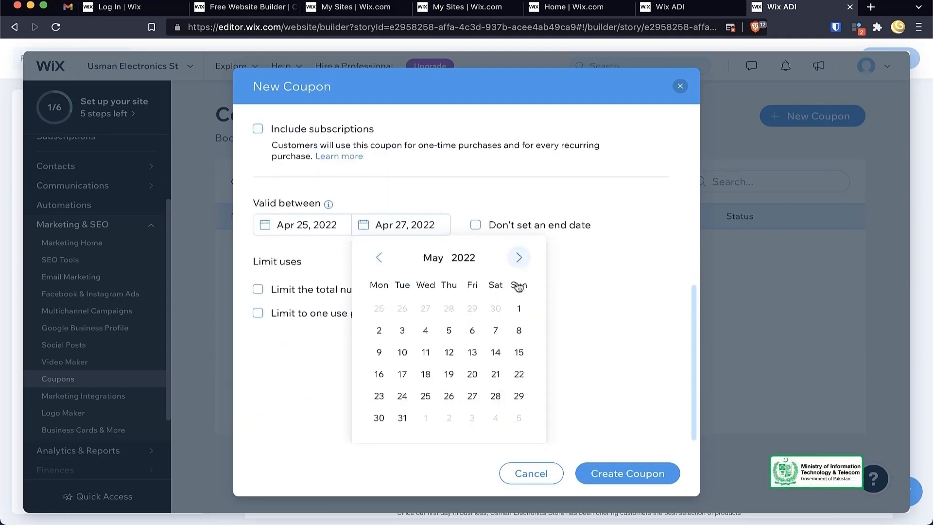
left_click(426, 331)
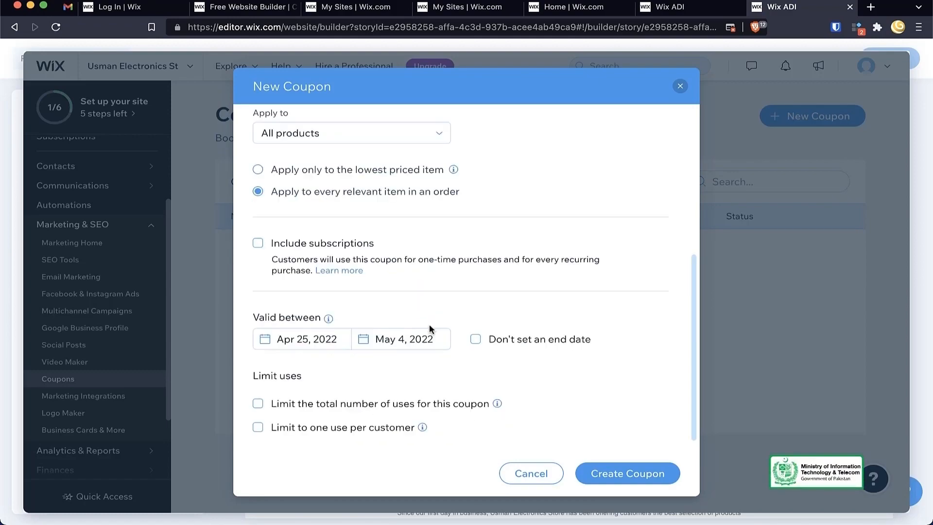
left_click(475, 340)
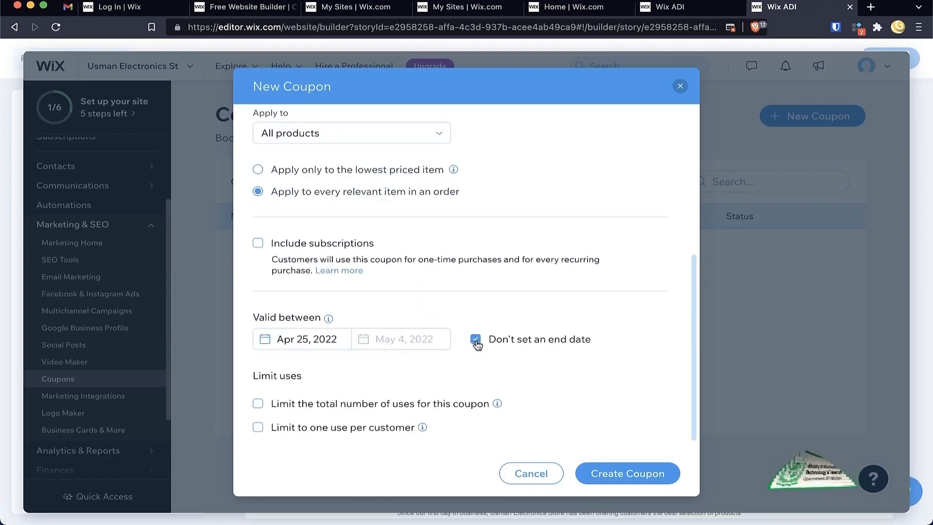
left_click(476, 340)
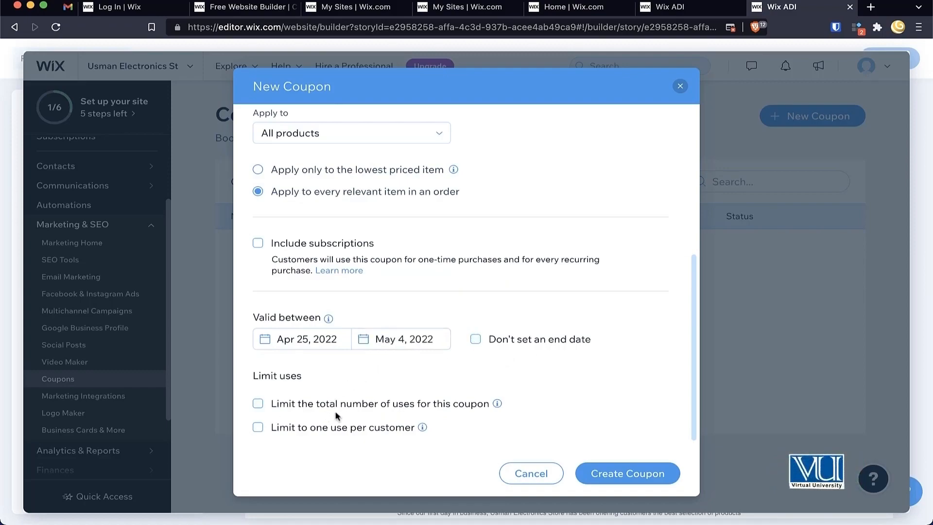
left_click(258, 403)
scroll(346, 392, "down", 1)
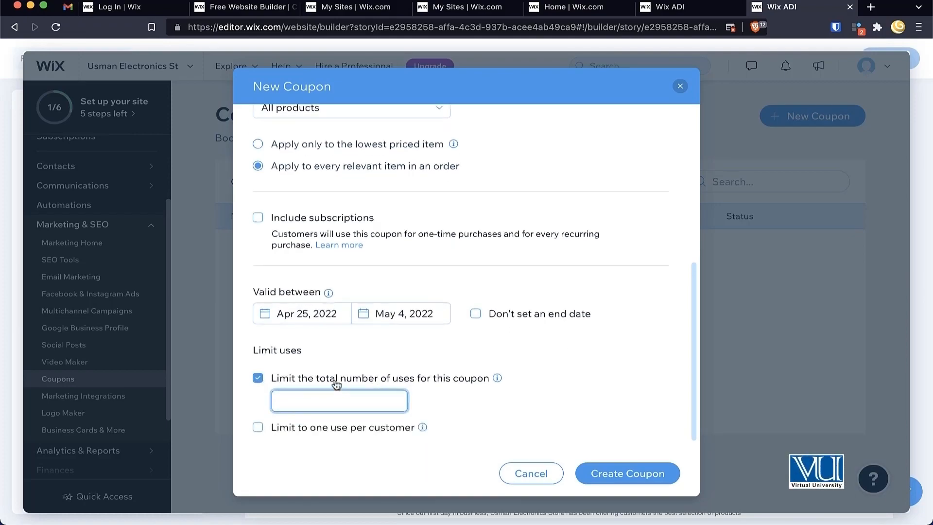
left_click(336, 382)
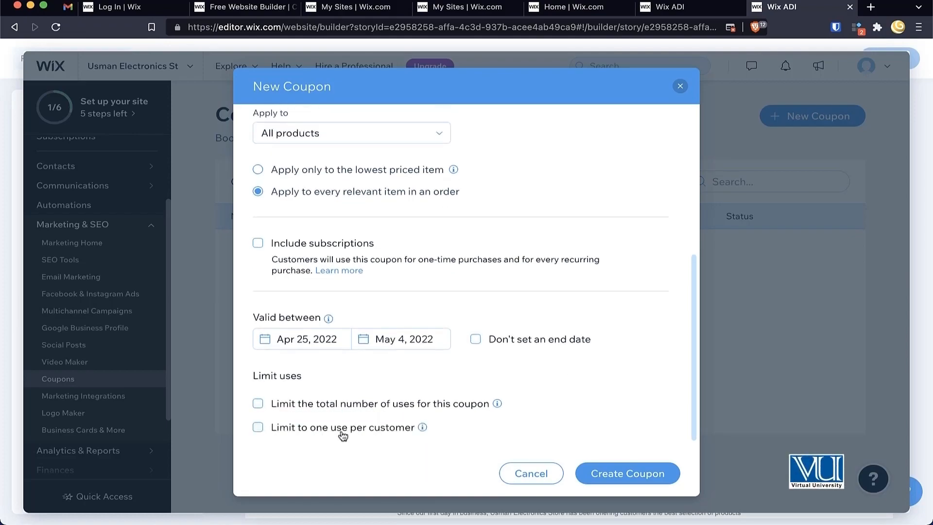
Limit the coupon to one use per customer and create it.
left_click(299, 429)
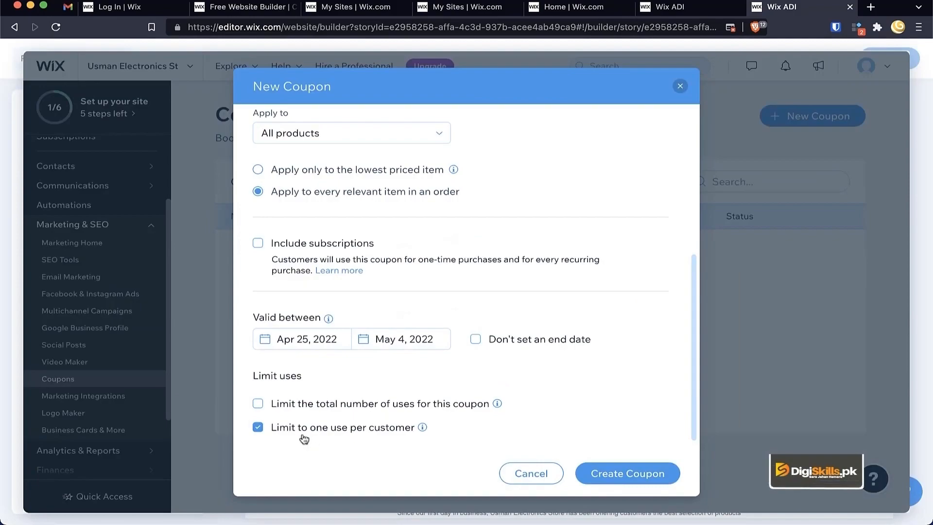
scroll(636, 380, "up", 5)
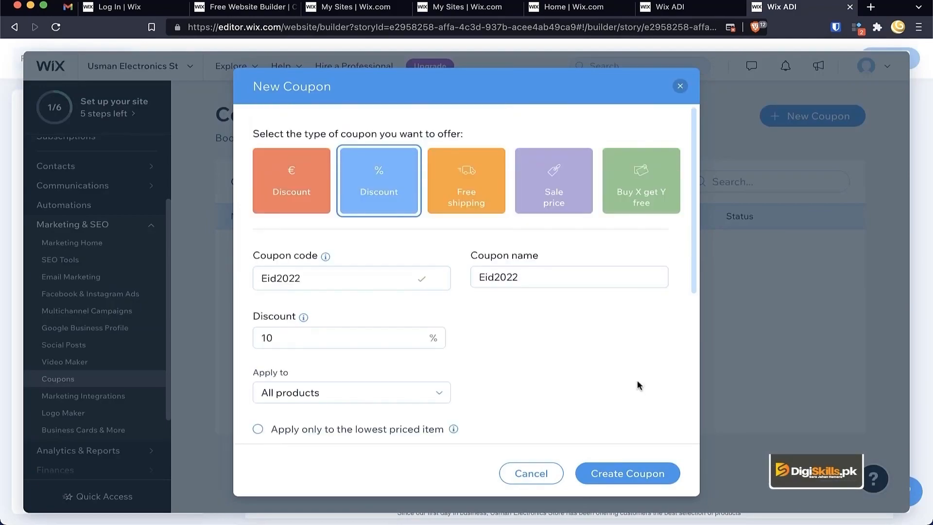
scroll(637, 380, "down", 5)
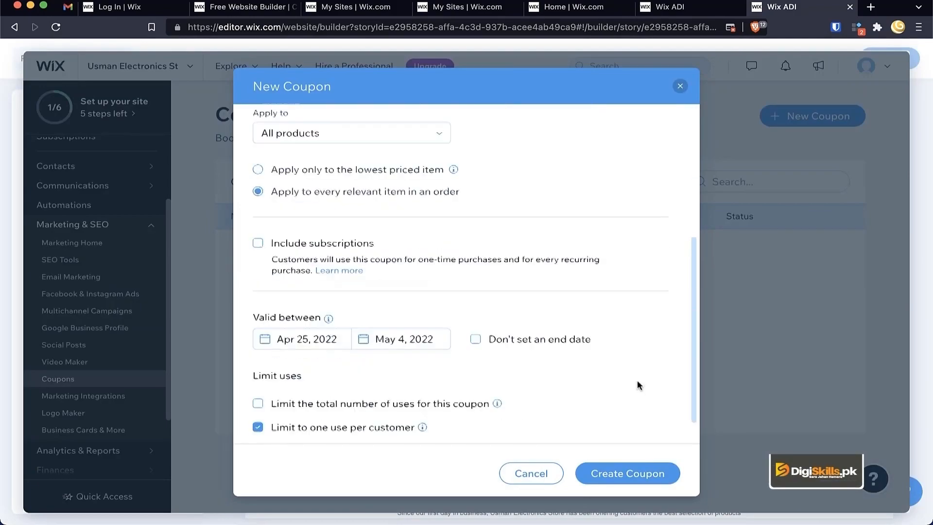
left_click(627, 476)
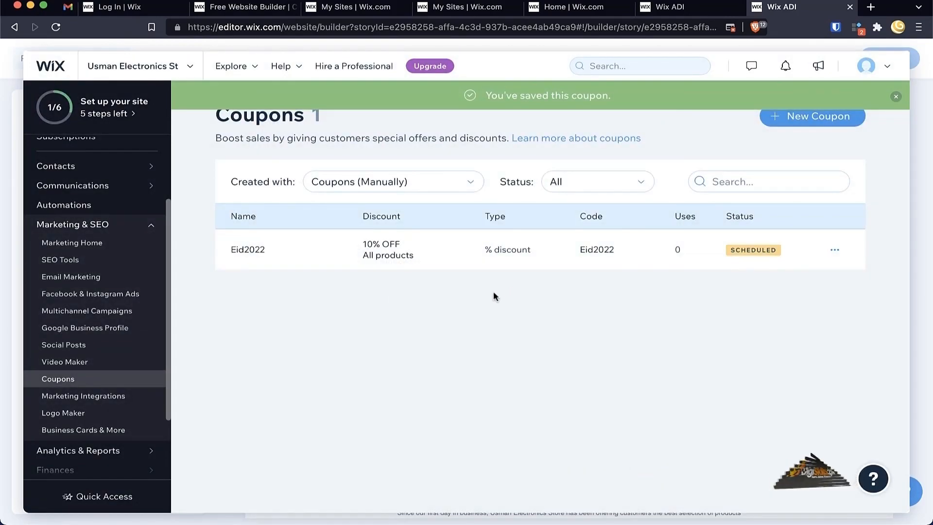
scroll(600, 256, "up", 5)
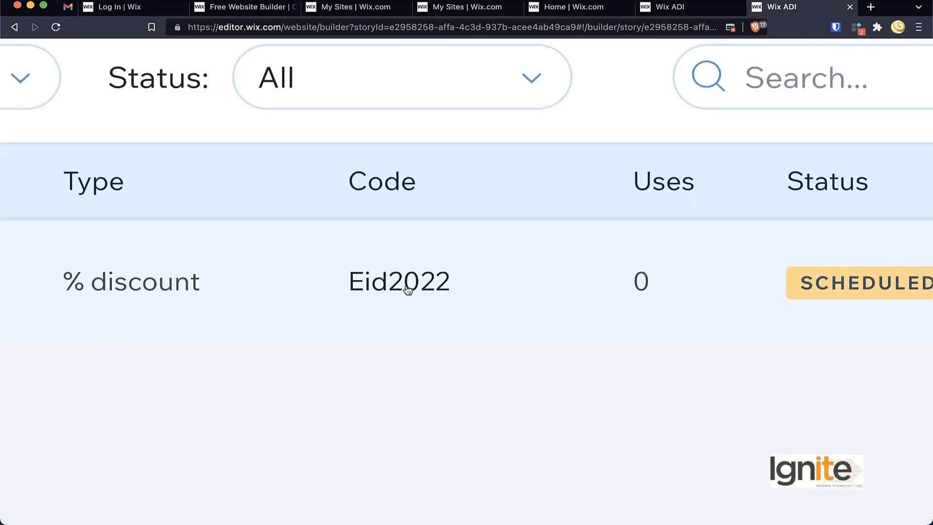
scroll(450, 294, "down", 5)
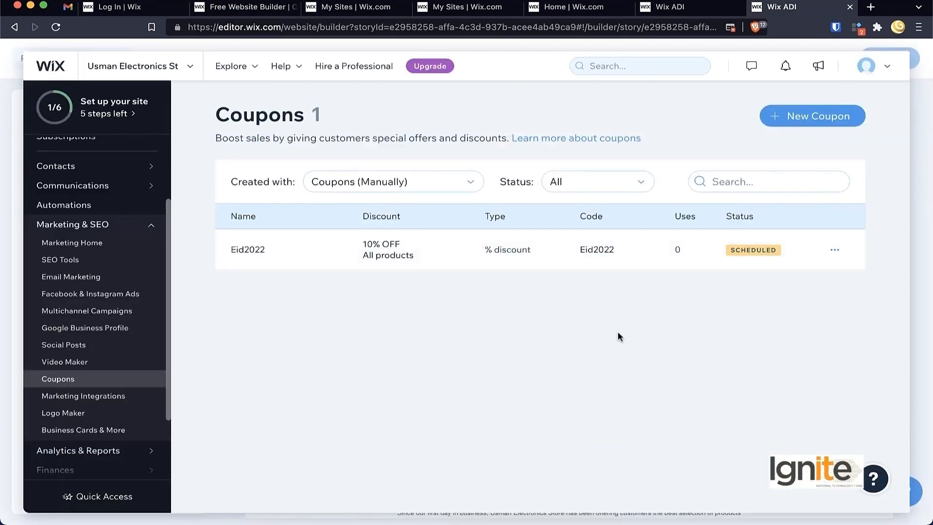
scroll(754, 255, "up", 5)
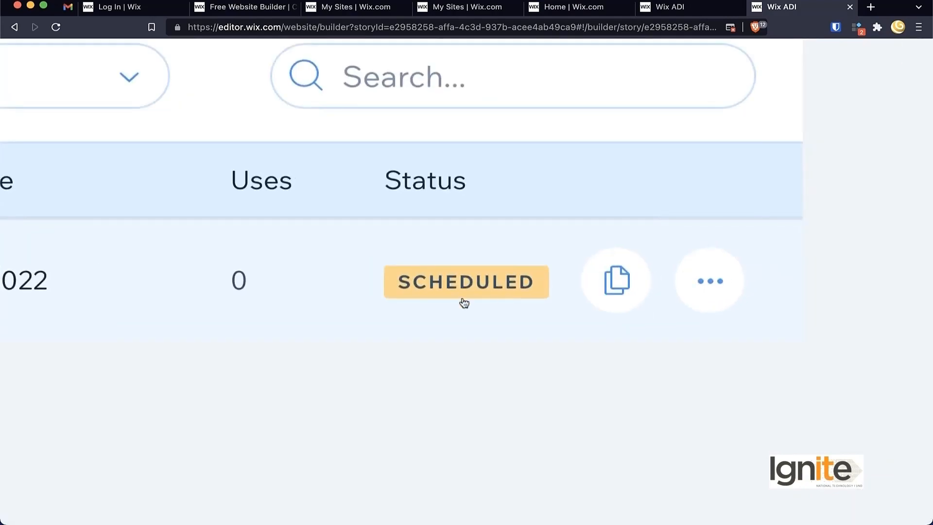
scroll(465, 302, "down", 5)
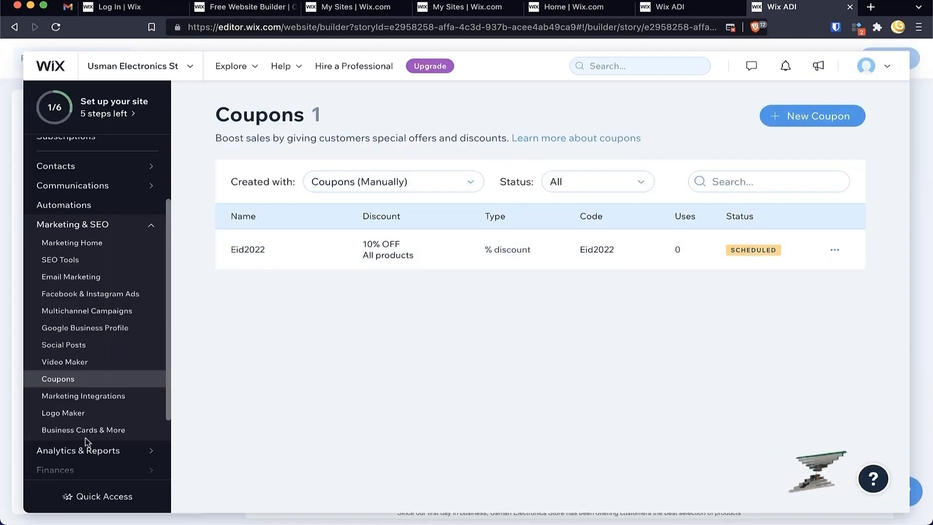
Open the Traffic Overview among the store's analytics and reports, and look through the other report pages offered.
scroll(85, 438, "down", 1)
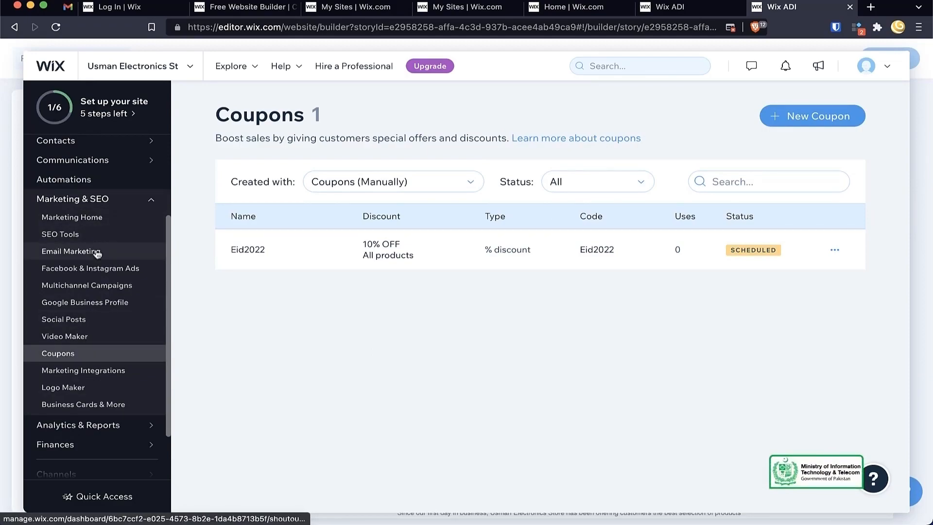
scroll(99, 343, "down", 1)
scroll(100, 345, "down", 3)
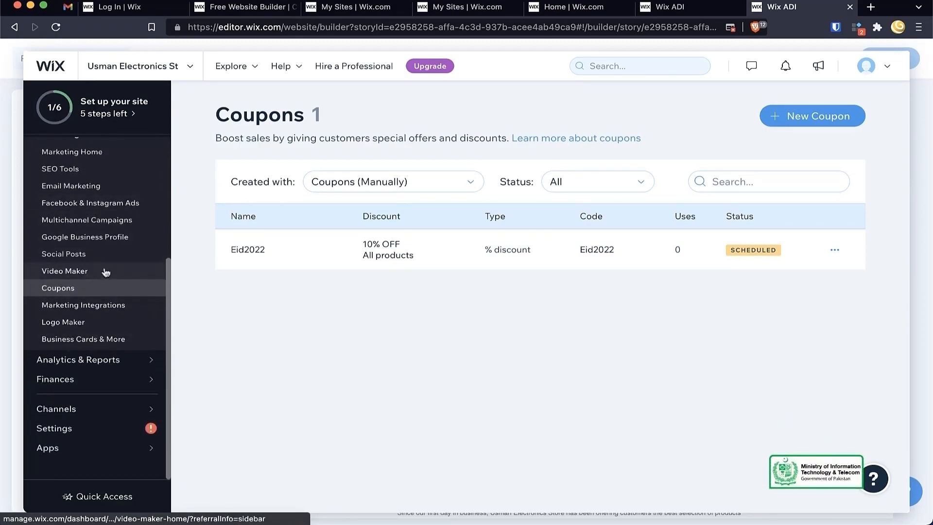
left_click(101, 364)
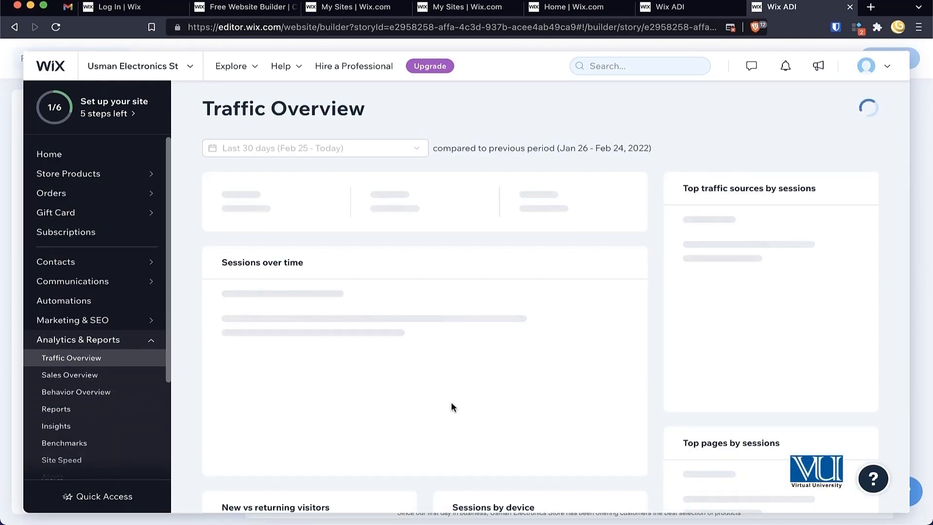
scroll(451, 403, "down", 2)
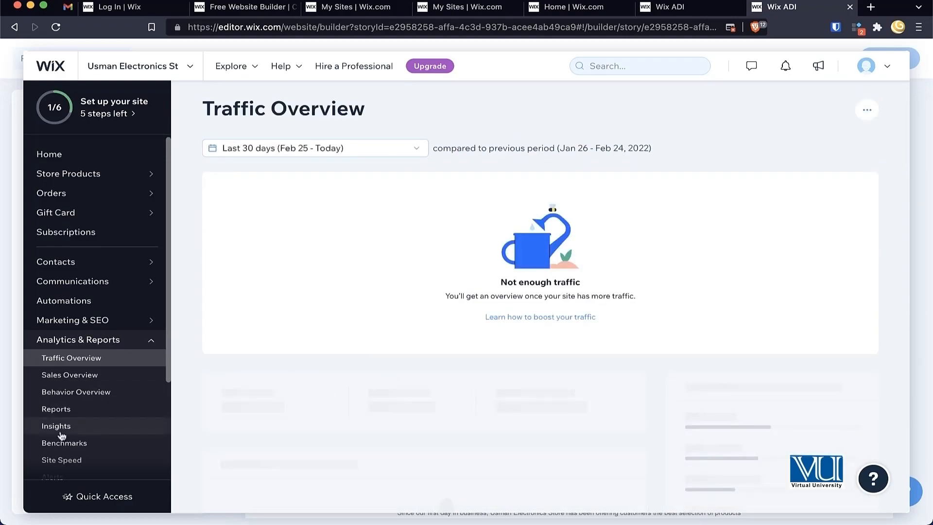
scroll(62, 433, "down", 3)
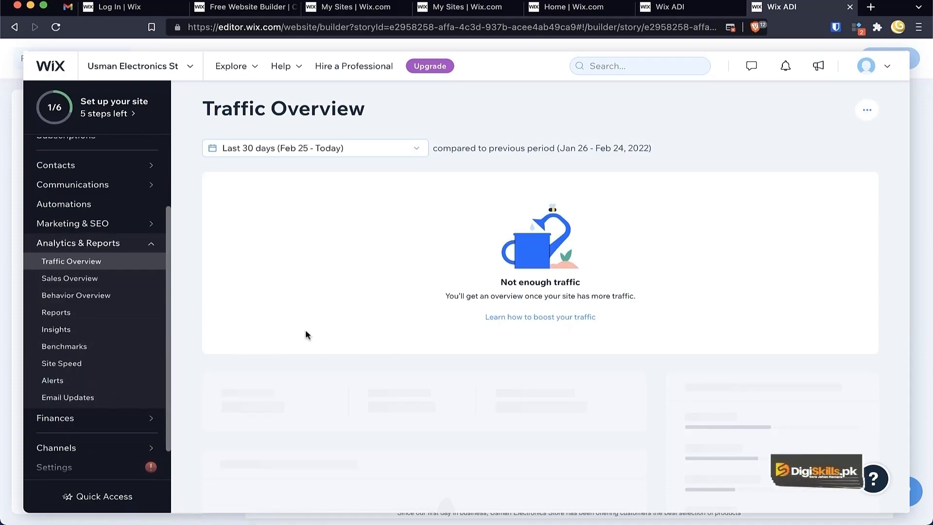
Open the site settings and review the General, eCommerce & Finance and Communications options.
scroll(96, 347, "down", 1)
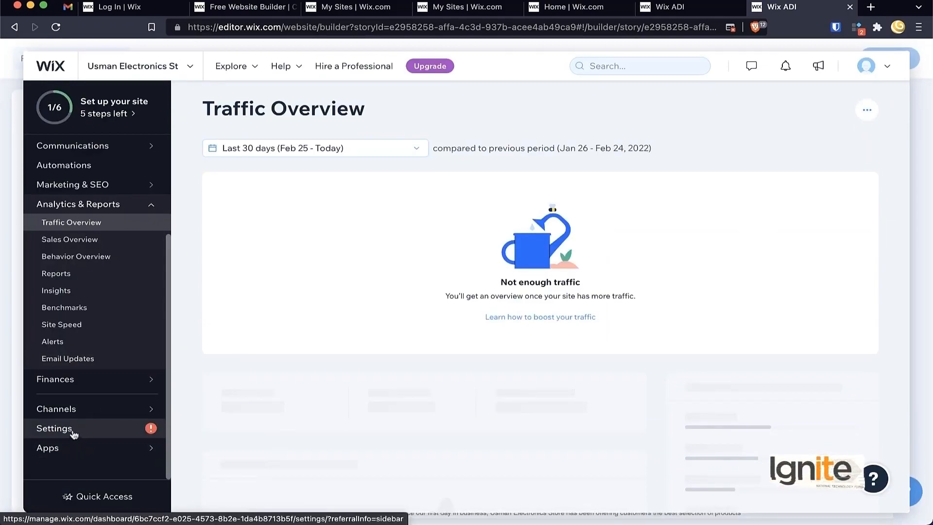
left_click(73, 431)
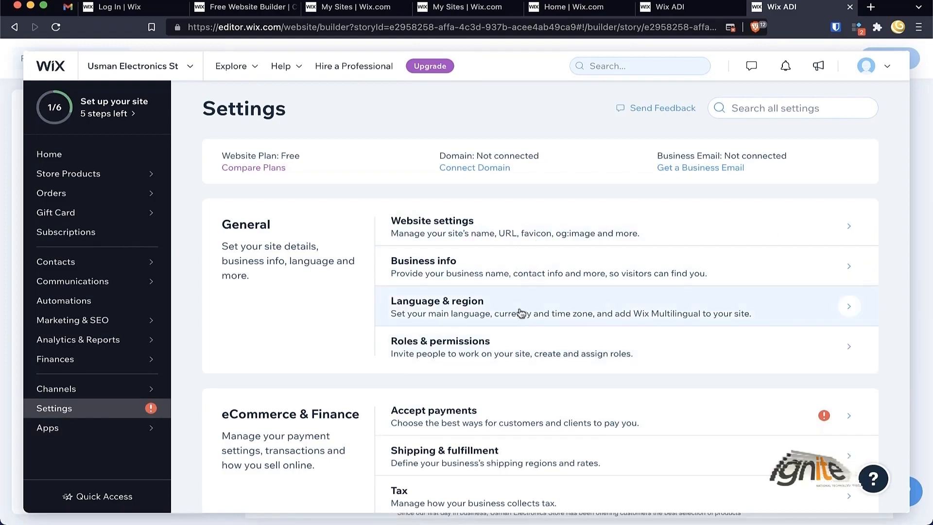
scroll(542, 370, "down", 1)
scroll(544, 371, "down", 5)
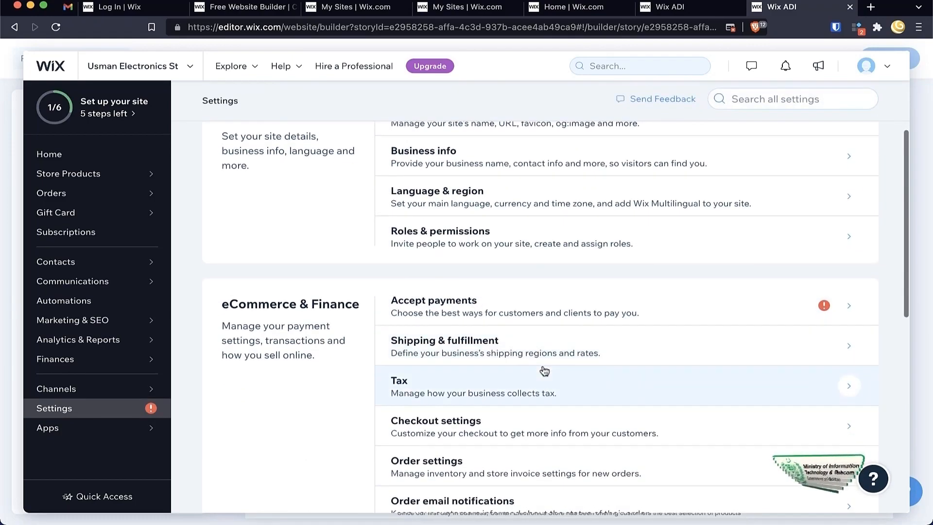
scroll(543, 370, "down", 3)
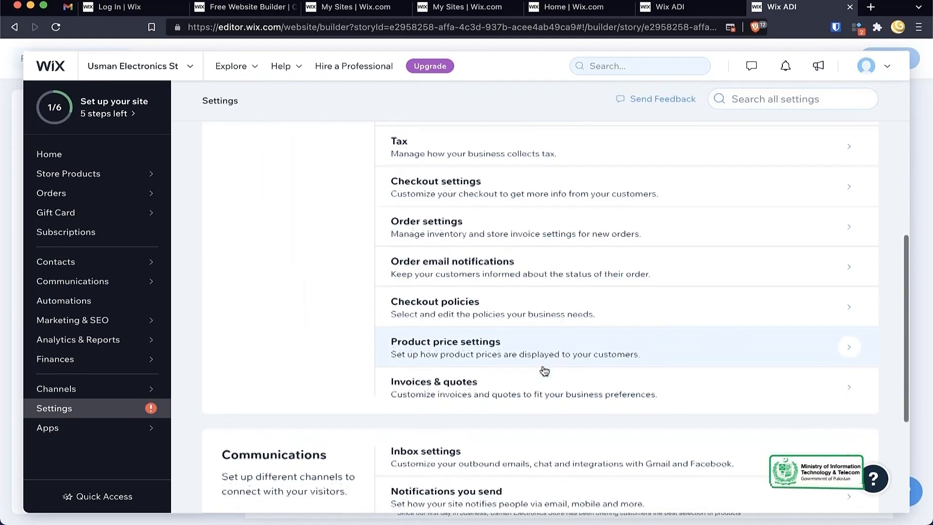
scroll(541, 371, "up", 5)
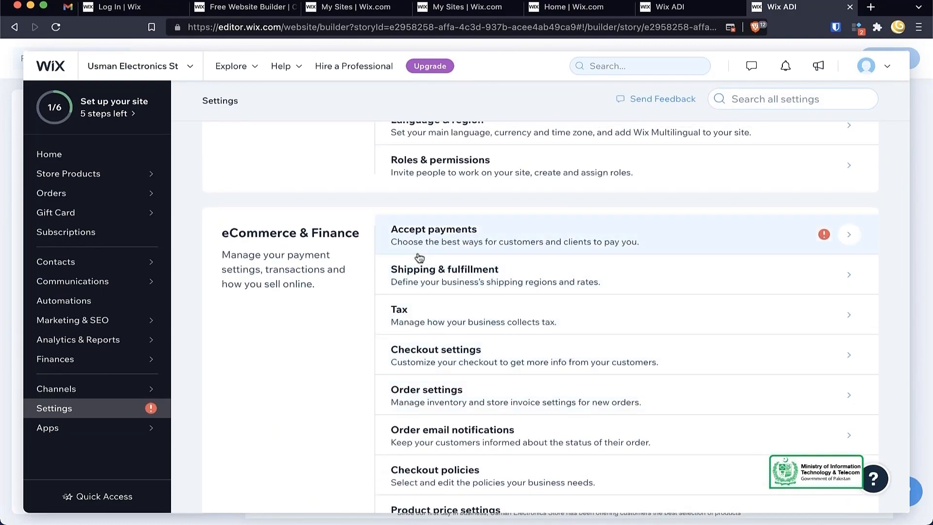
Open the Accept Payments settings and start connecting Manual Payments.
left_click(481, 238)
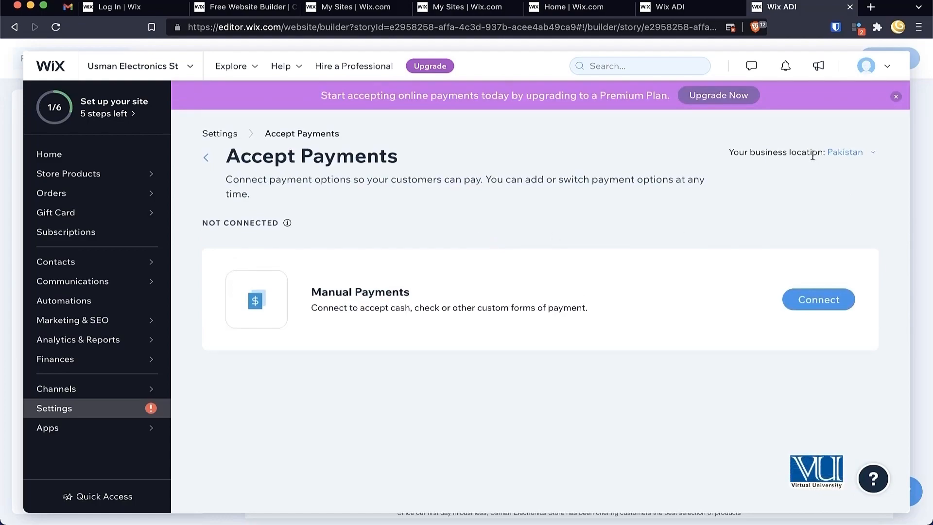
scroll(823, 154, "up", 5)
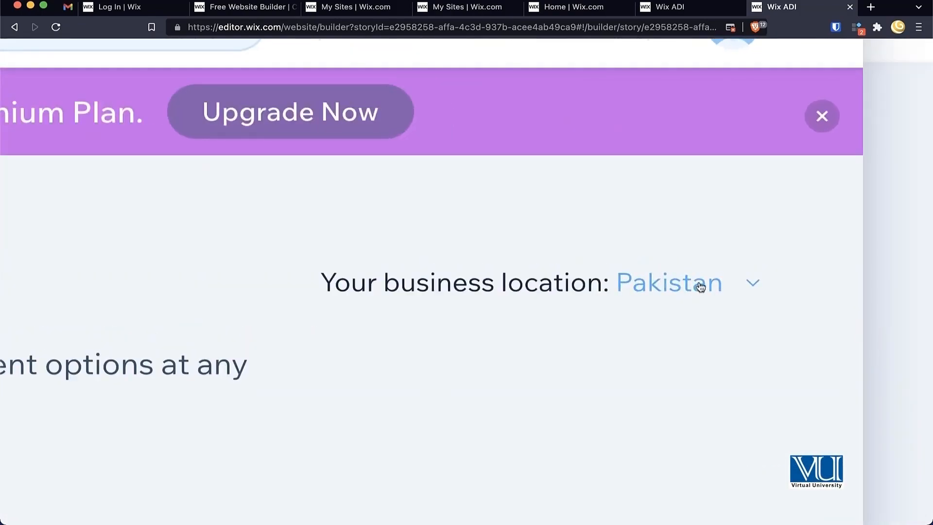
scroll(700, 287, "down", 5)
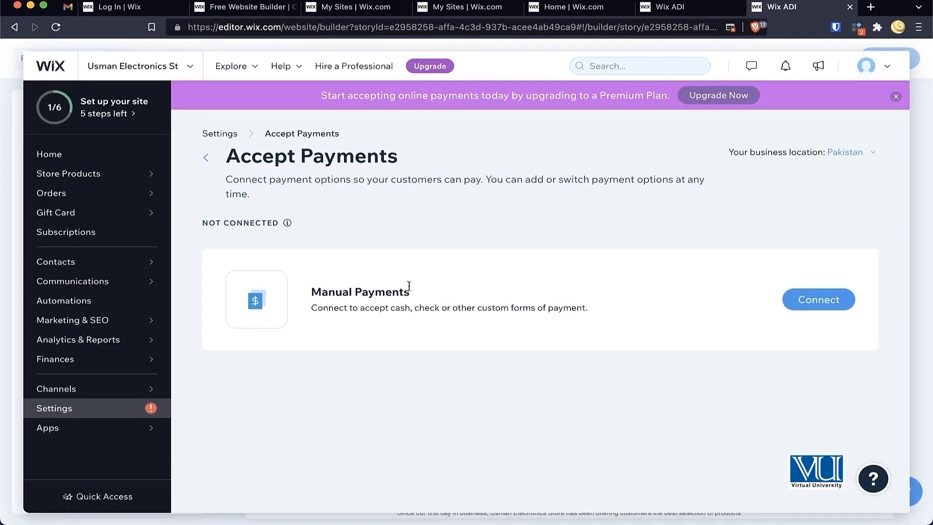
left_click(815, 301)
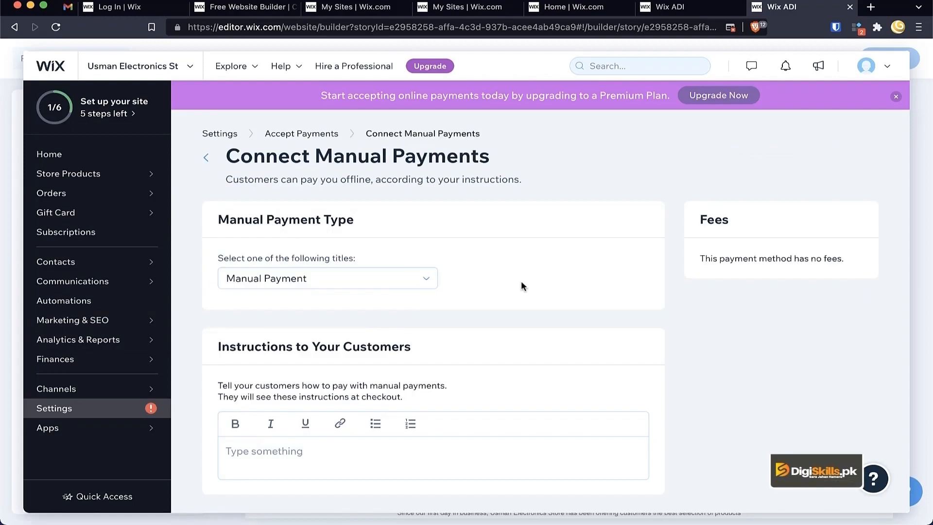
Set the manual payment type to Cash on Delivery.
scroll(398, 311, "down", 3)
left_click(385, 211)
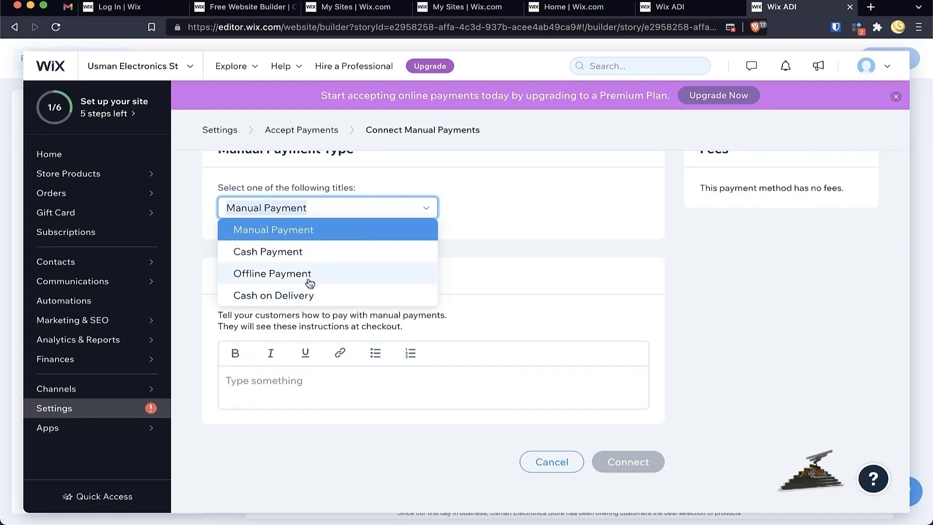
left_click(282, 297)
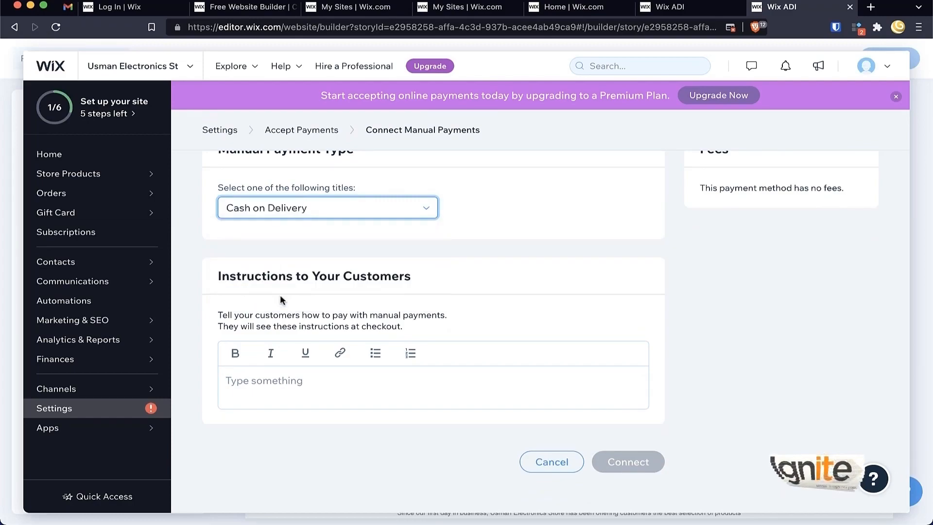
Enter "Pay via Cash on Delivery" as the customer instructions, connect the payment method and dismiss the upgrade offer.
left_click(339, 386)
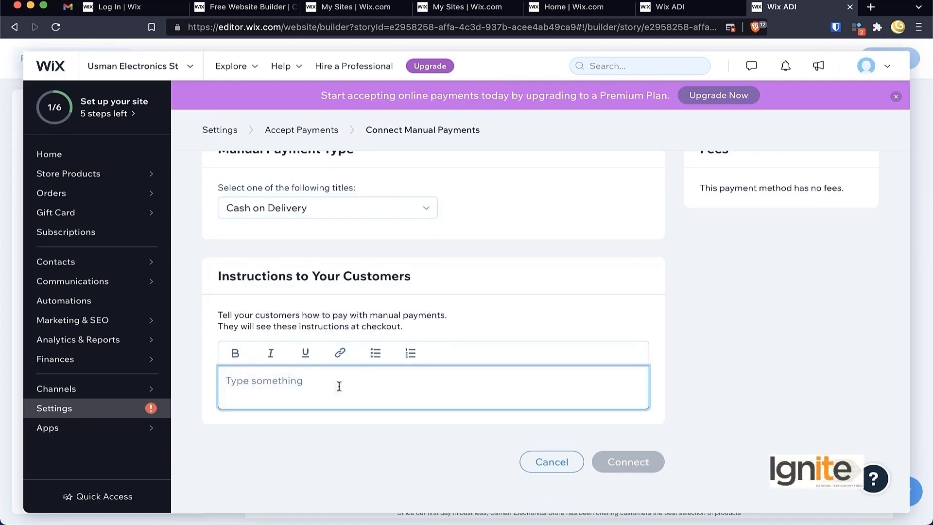
type("Pay")
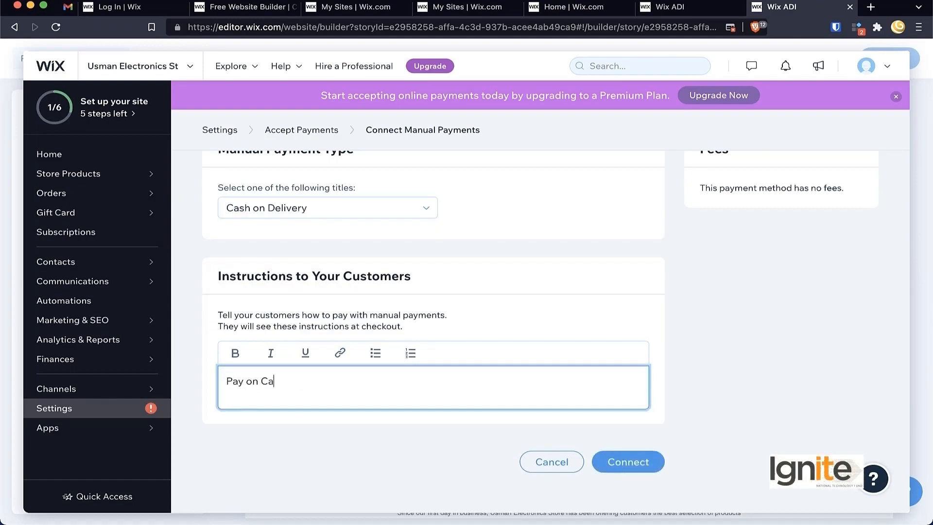
type(" via Cash on Delivery")
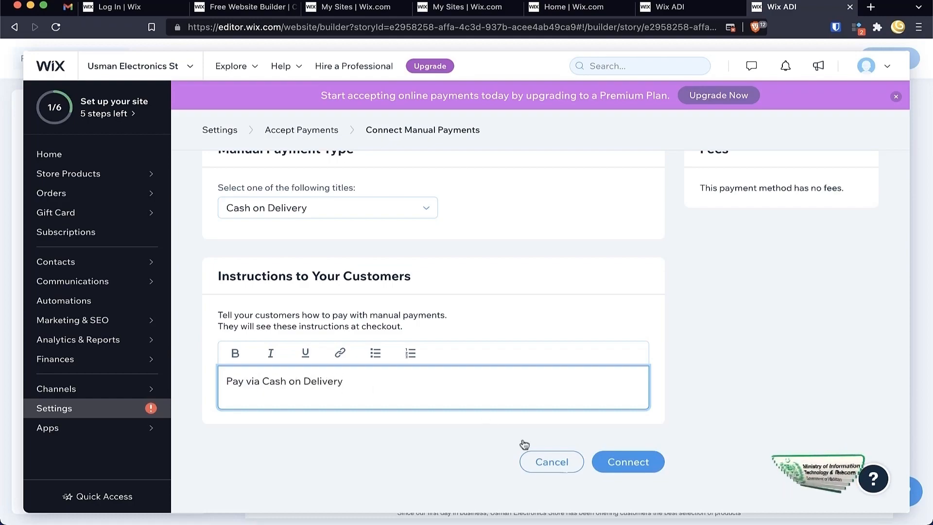
left_click(637, 467)
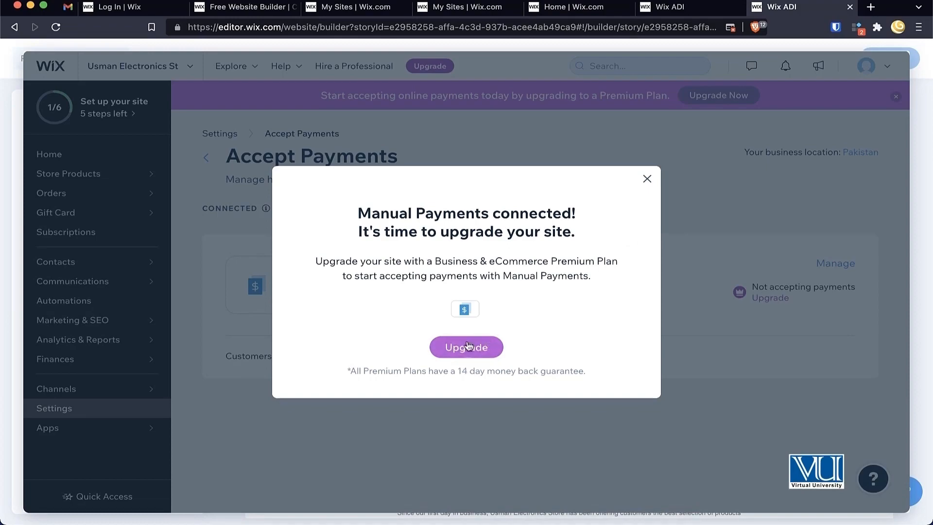
left_click(647, 180)
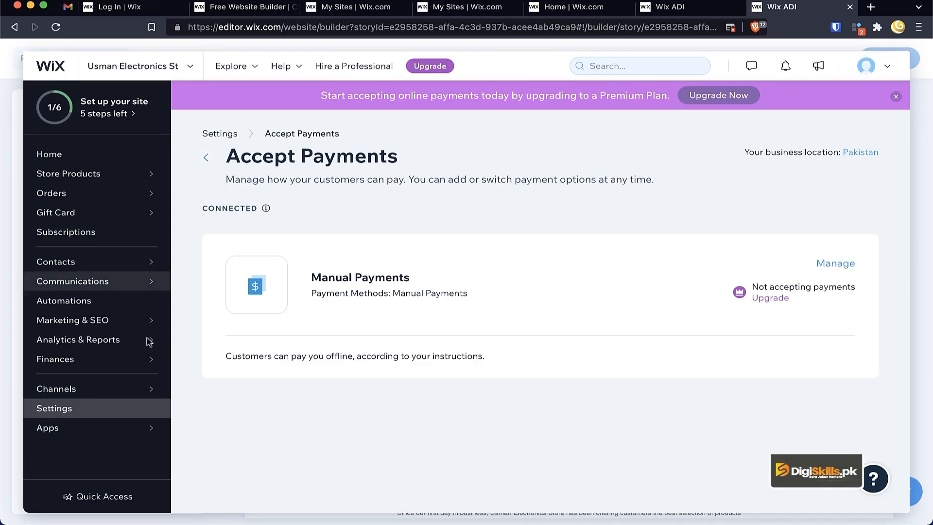
Open the Shipping & fulfillment settings and deactivate the International and Domestic shipping regions.
left_click(206, 158)
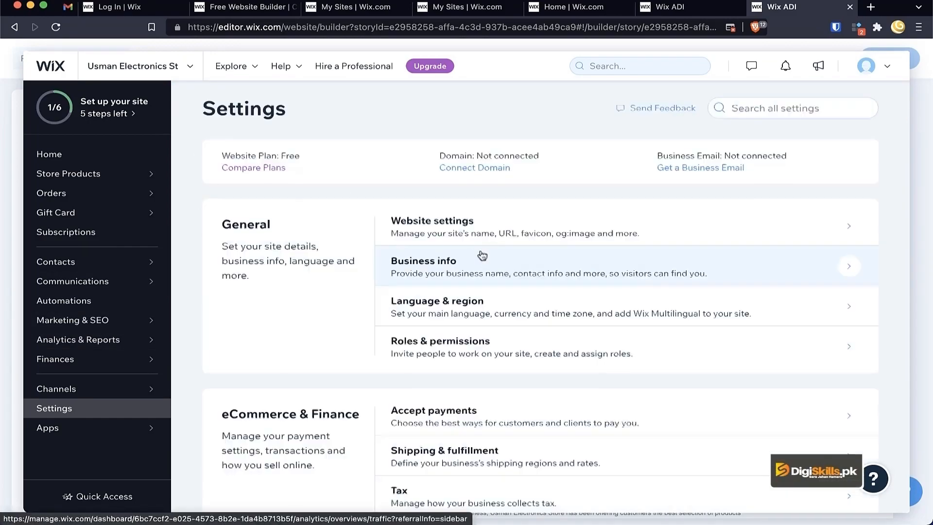
scroll(454, 410, "down", 4)
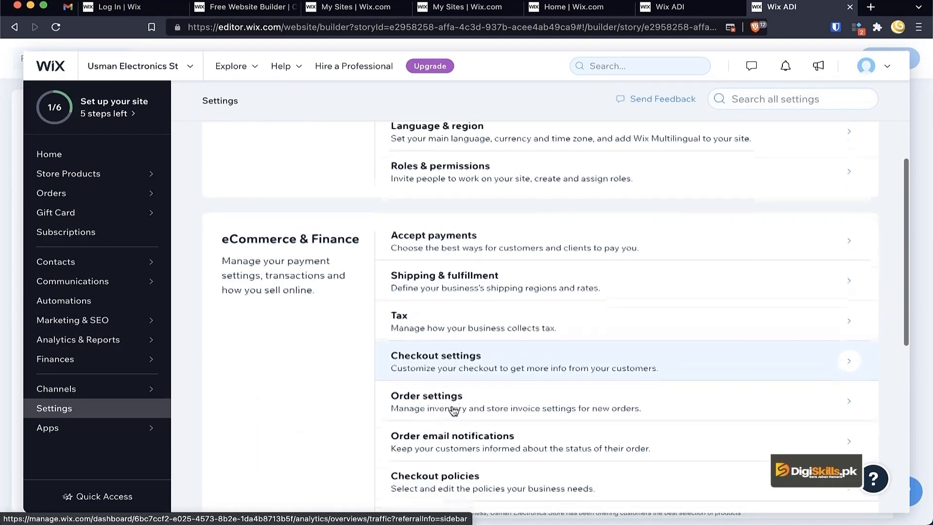
left_click(472, 287)
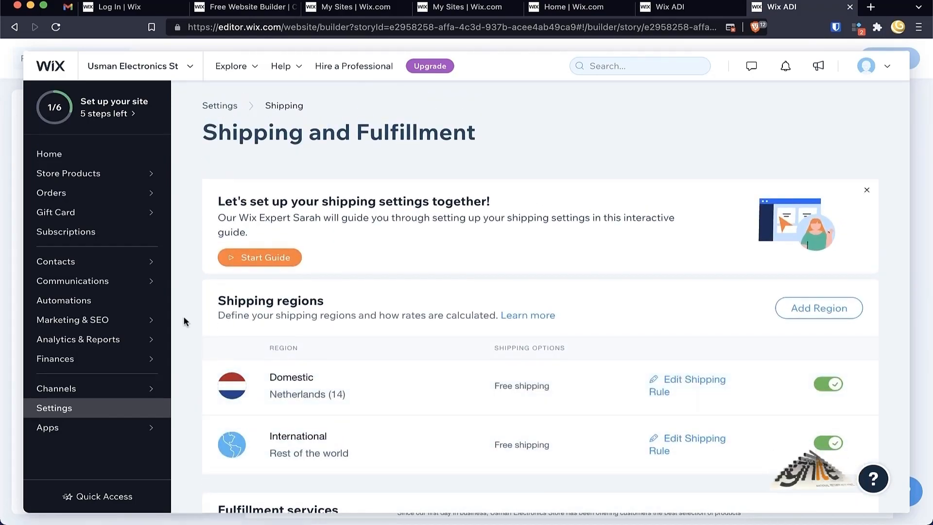
scroll(183, 316, "down", 2)
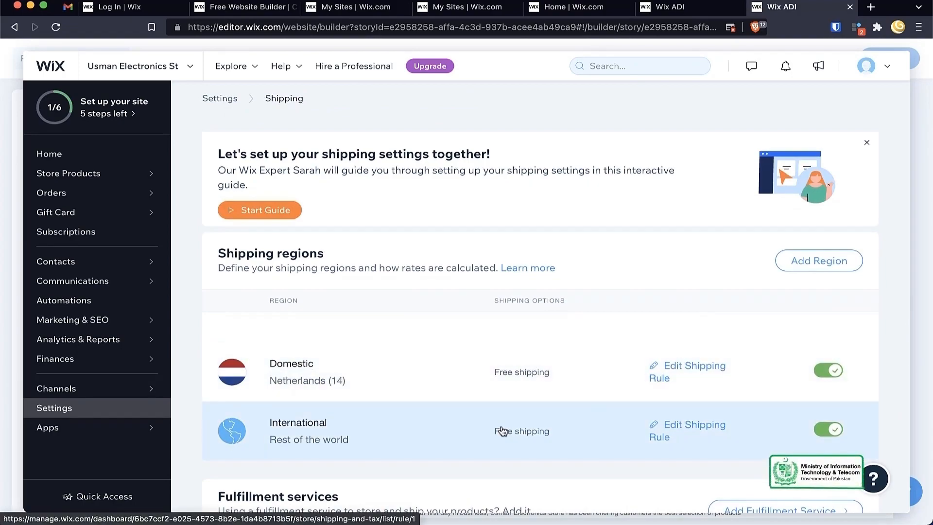
left_click(835, 430)
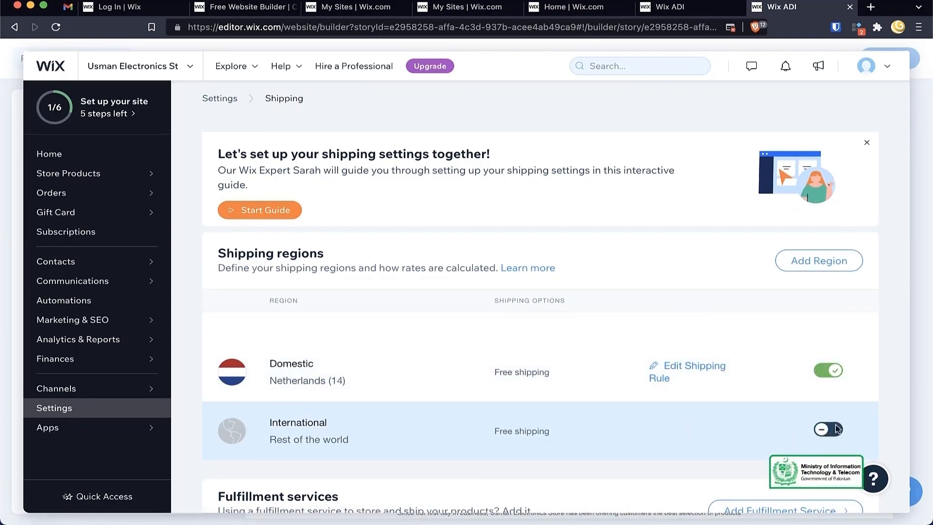
left_click(831, 374)
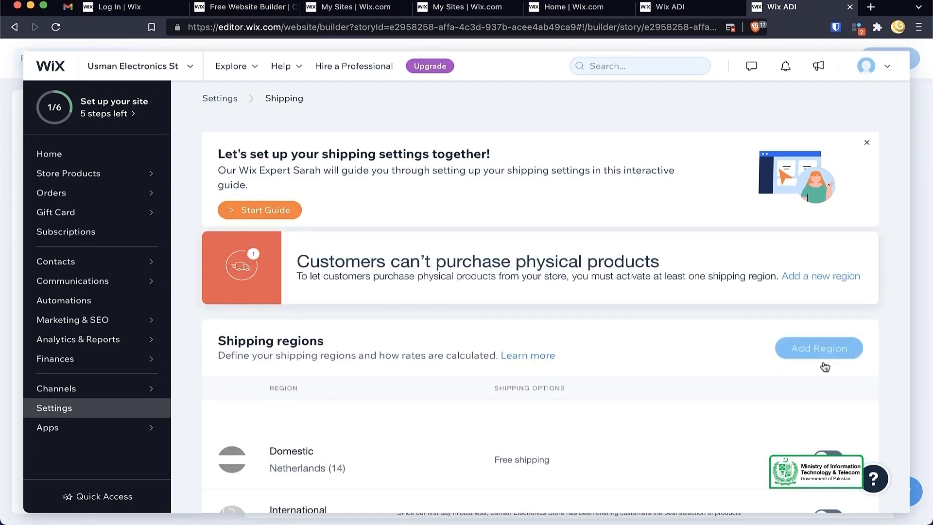
Add a new shipping region with Pakistan as its destination.
left_click(825, 350)
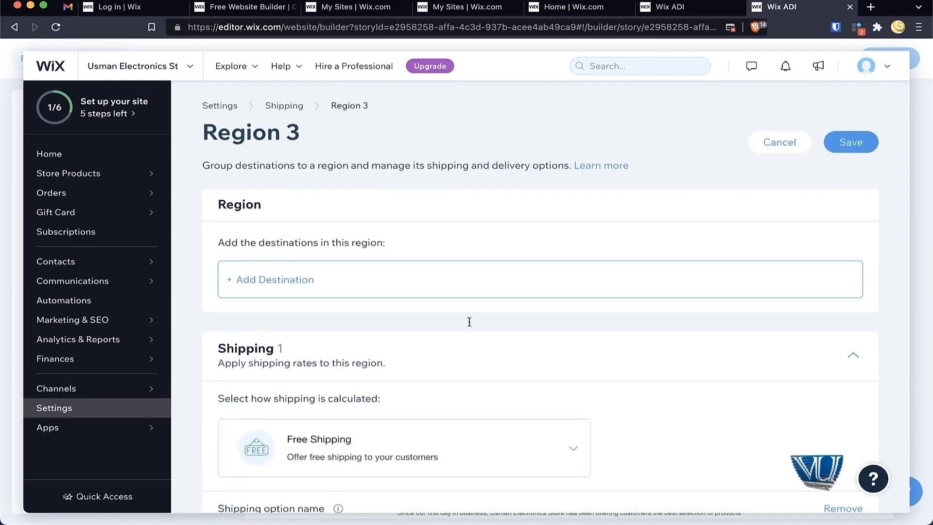
left_click(273, 279)
type("pakis")
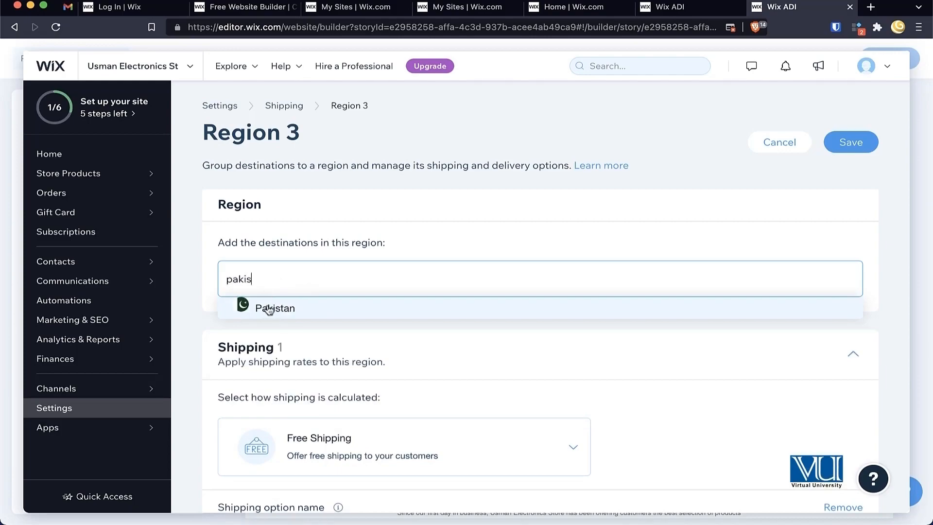
left_click(268, 309)
left_click(564, 226)
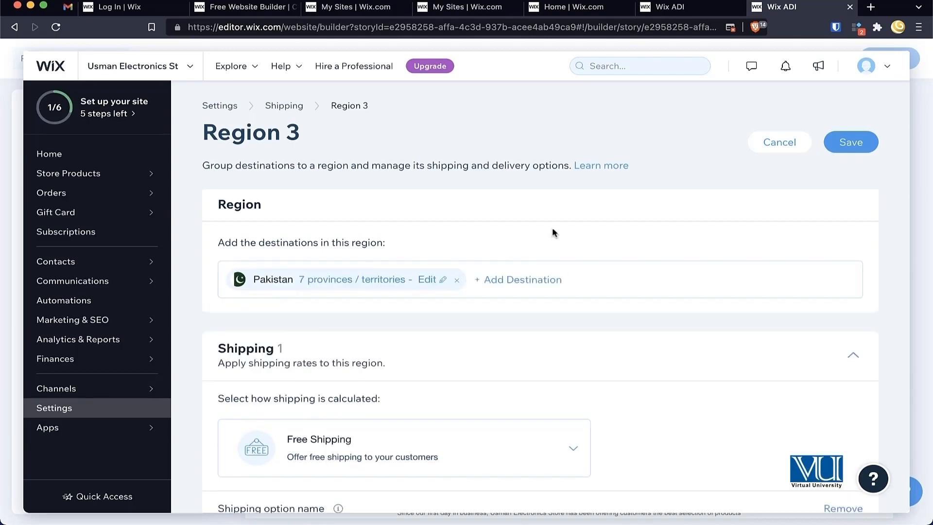
Set the new region's shipping calculation to Flat Rate and name the shipping option "Standard Shipping".
scroll(468, 359, "down", 5)
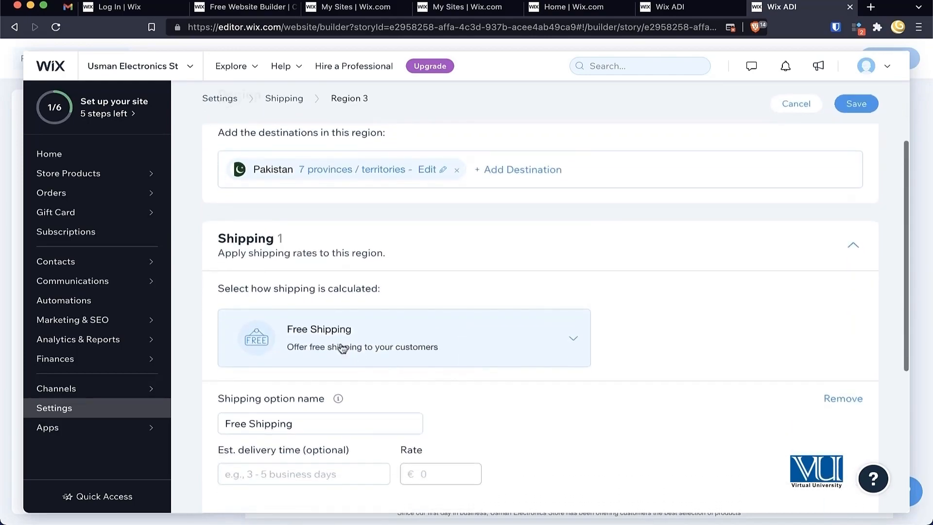
left_click(348, 218)
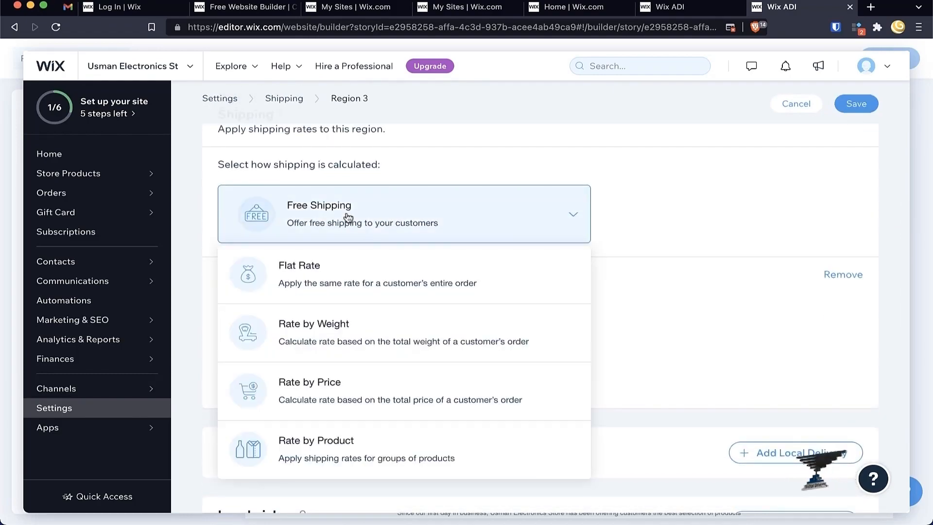
left_click(334, 270)
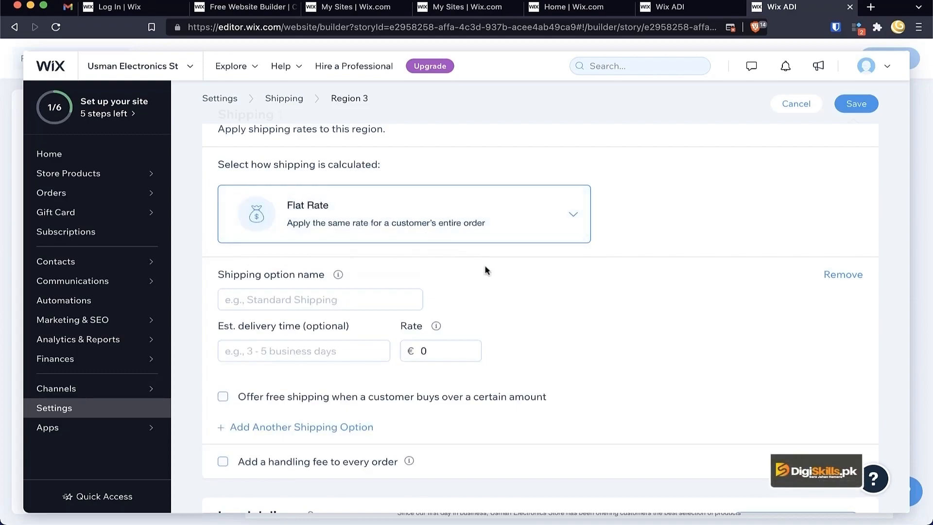
scroll(453, 265, "down", 1)
left_click(392, 256)
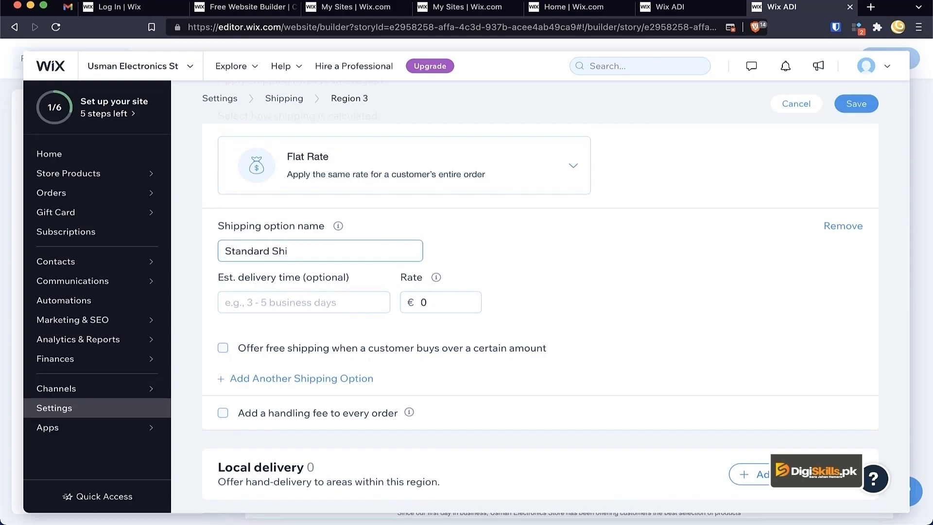
type("g")
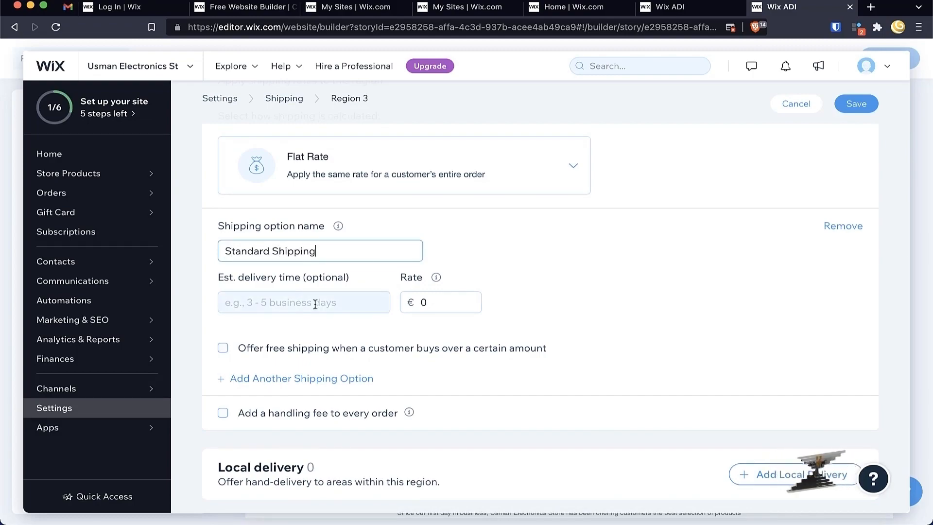
Set the shipping option's estimated delivery time to "5-7 days shipping" and its rate to €10.
scroll(302, 305, "down", 1)
left_click(295, 276)
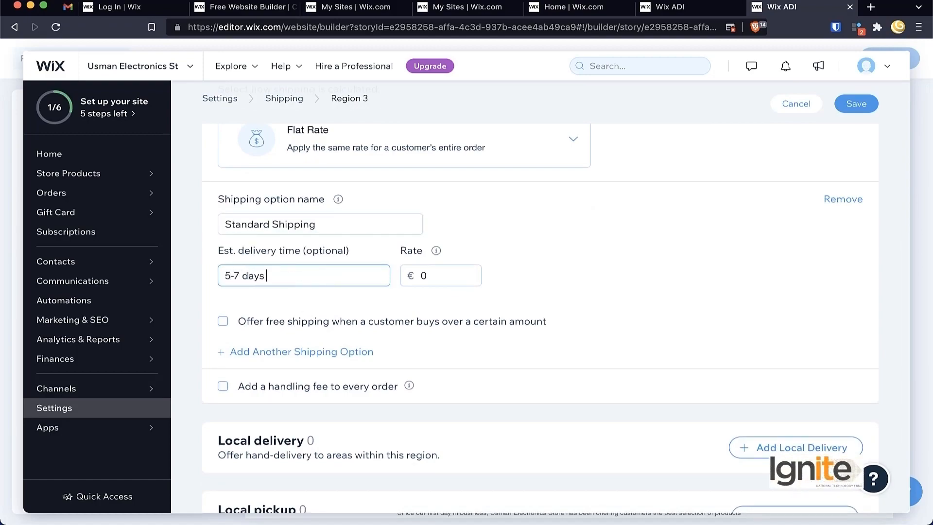
left_click(443, 276)
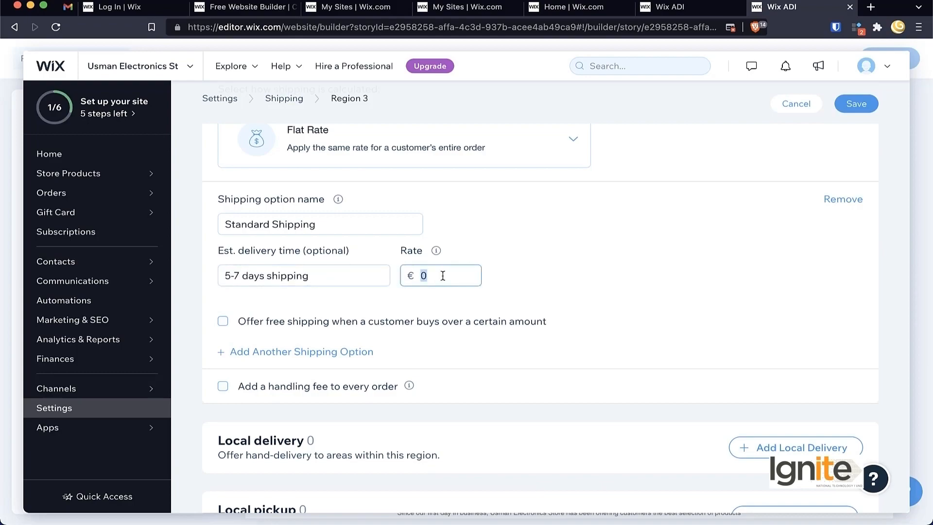
type("10")
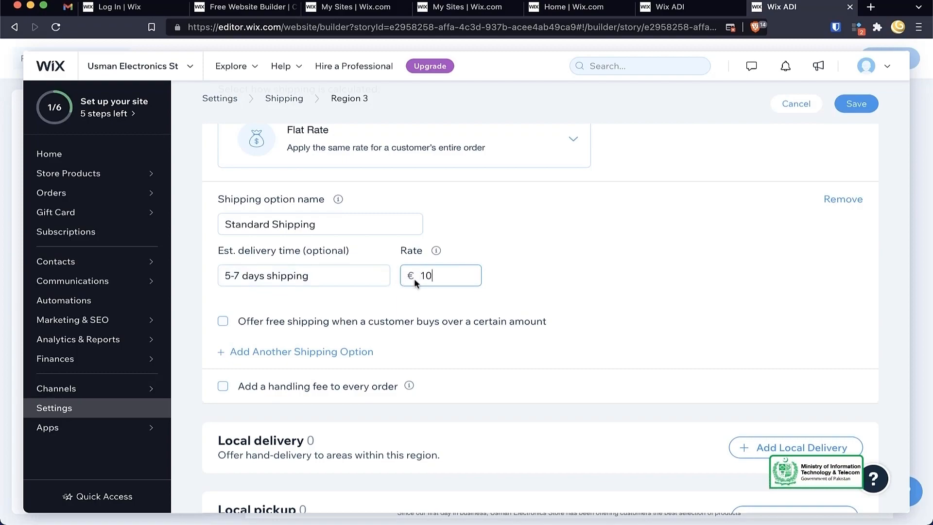
Review the region's handling fee, local delivery and local pickup options, and save the region.
scroll(419, 365, "down", 2)
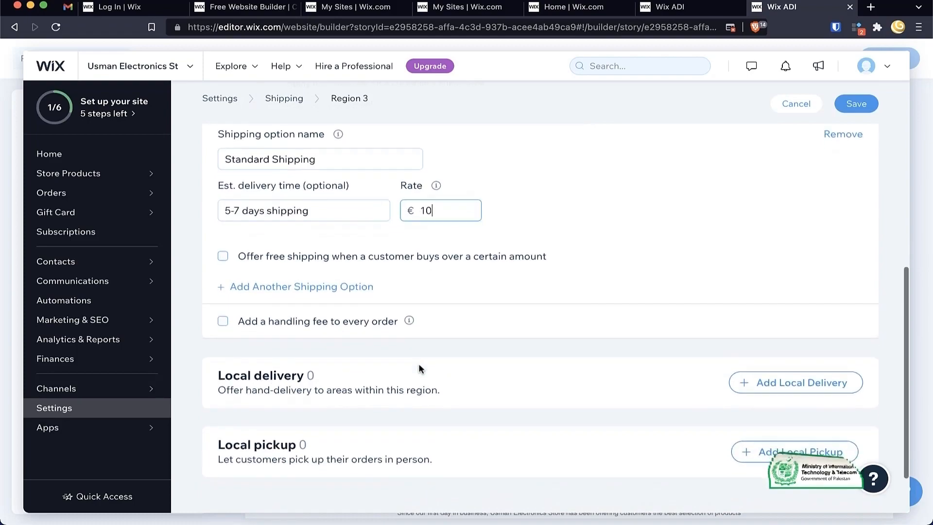
scroll(418, 368, "down", 2)
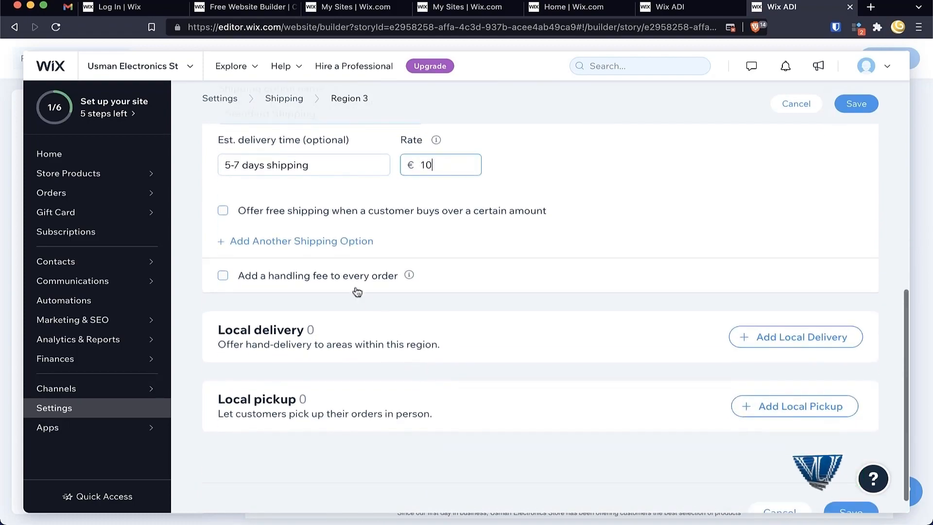
scroll(356, 383, "up", 2)
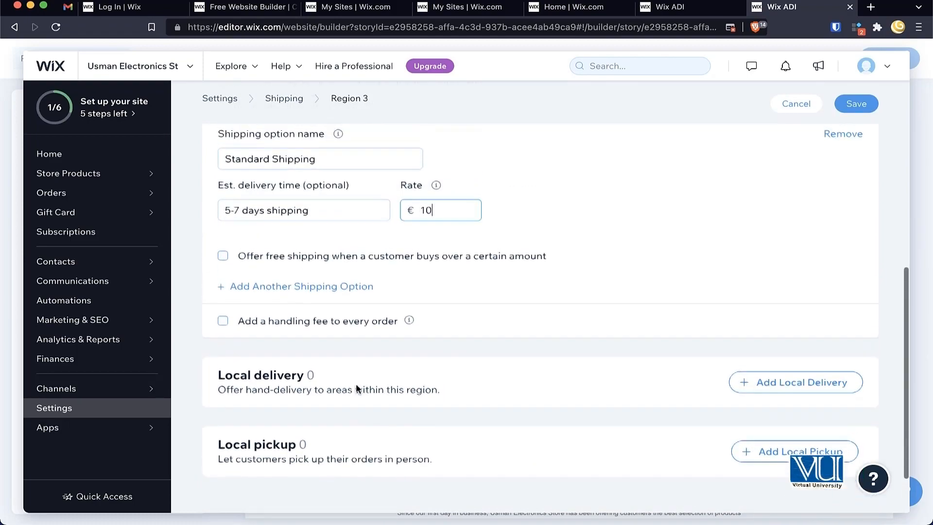
scroll(356, 384, "down", 2)
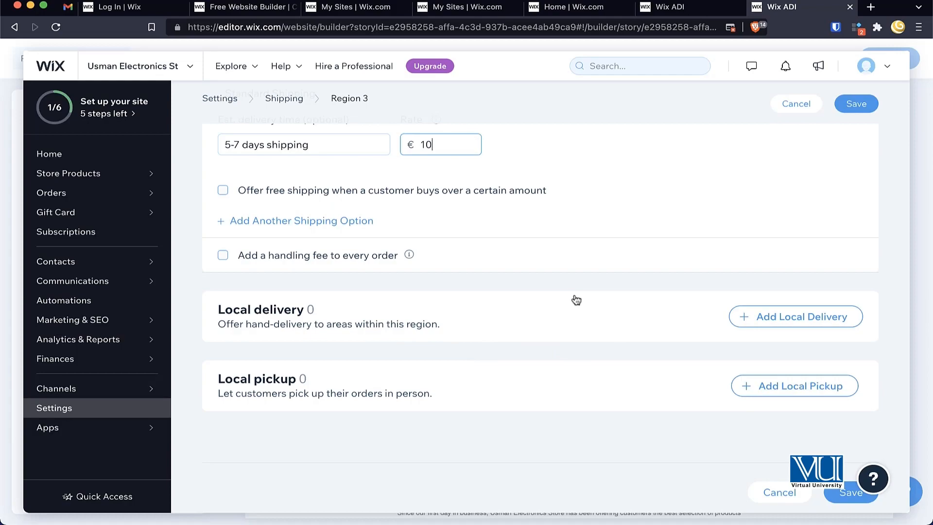
scroll(575, 299, "up", 10)
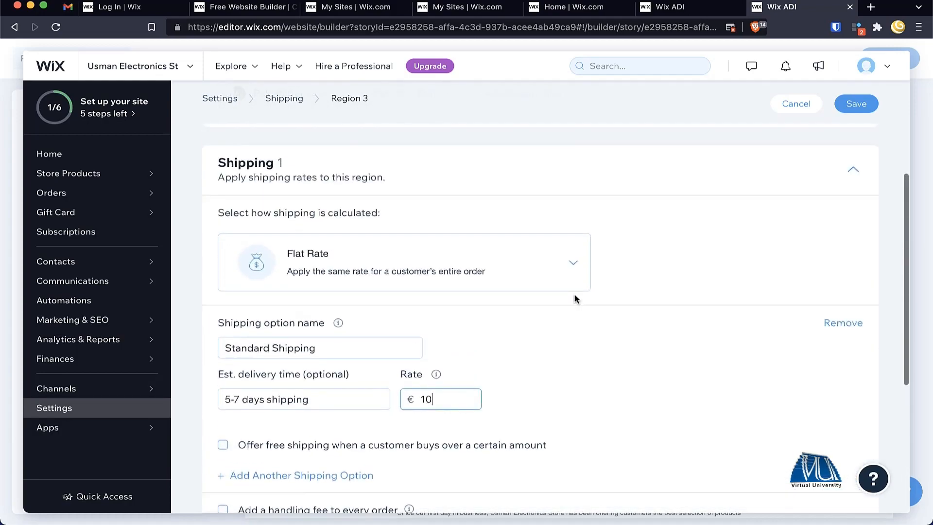
scroll(524, 340, "down", 1)
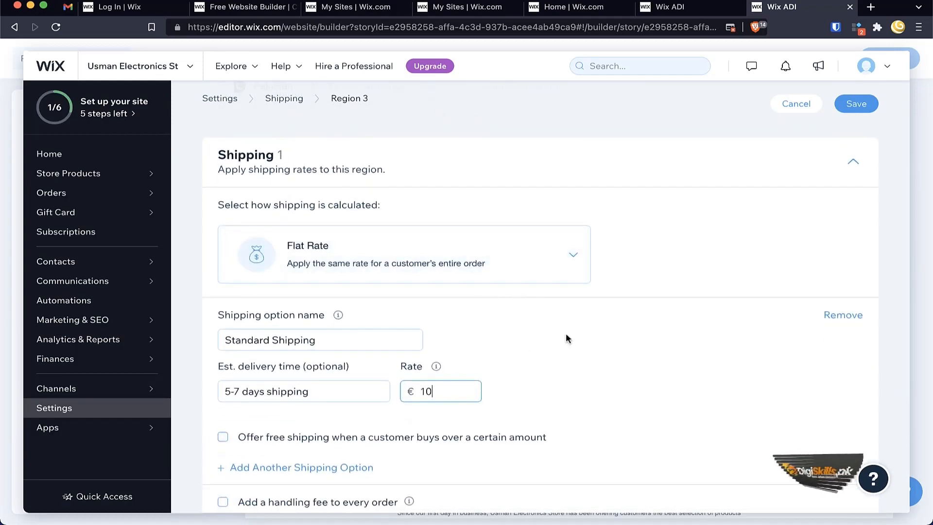
scroll(565, 337, "down", 10)
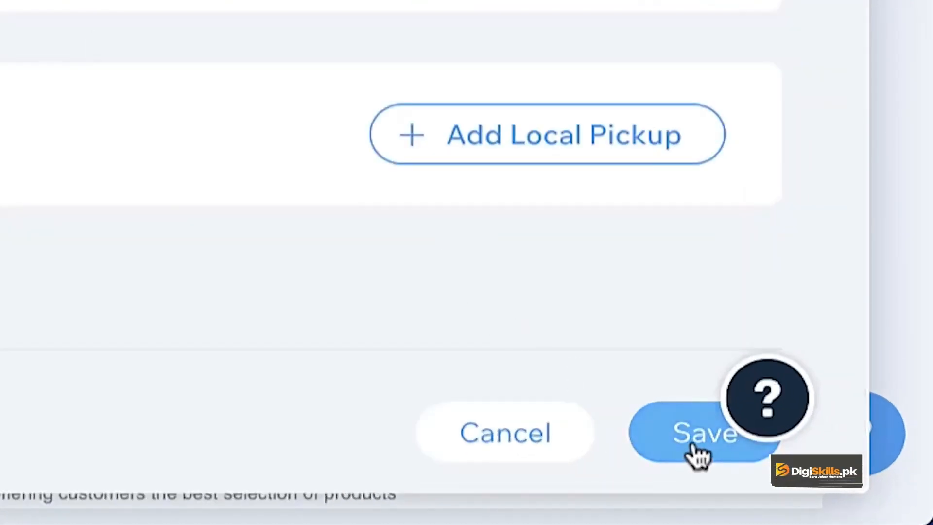
left_click(683, 441)
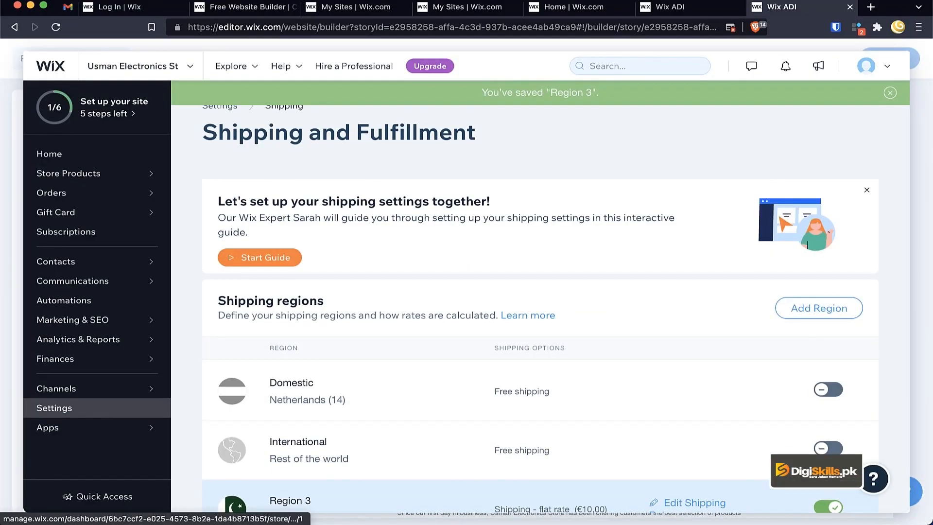
Check the Pakistan region in the shipping regions list, dismiss the setup popup and return to the main settings page.
scroll(522, 378, "down", 3)
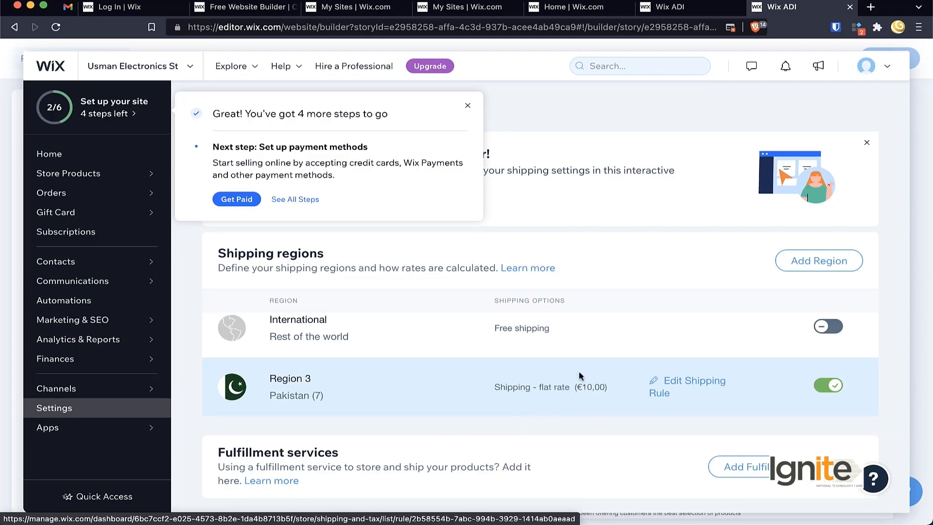
left_click(467, 105)
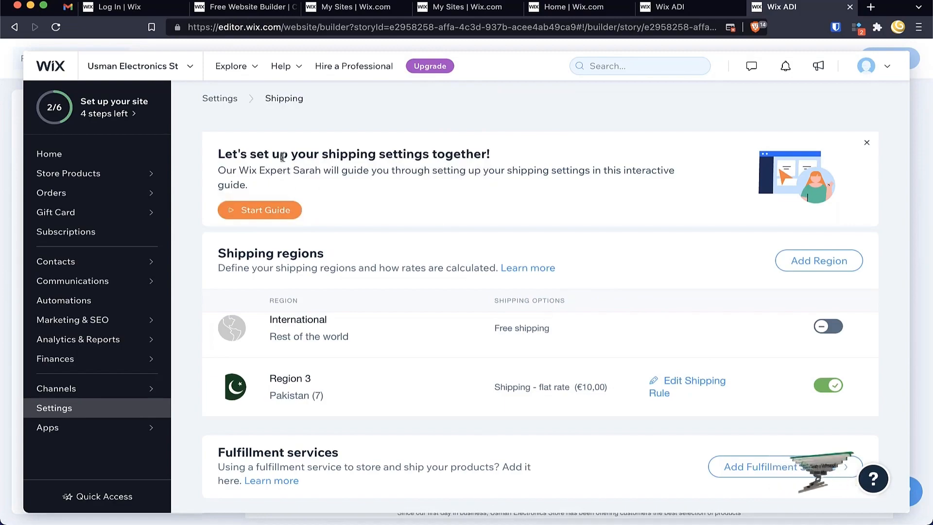
left_click(218, 98)
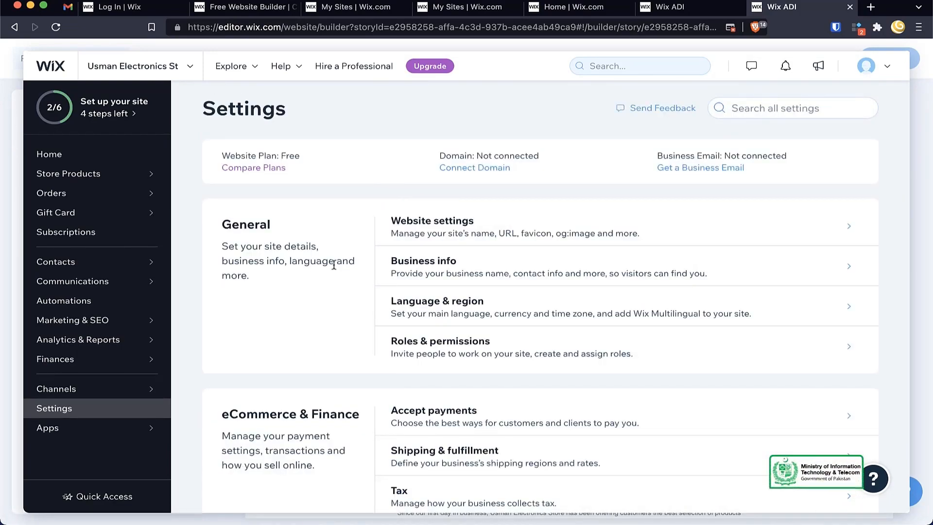
Look through the remaining store settings, including checkout policies, product prices, invoices, communications and advanced options.
scroll(333, 266, "down", 7)
scroll(333, 266, "down", 3)
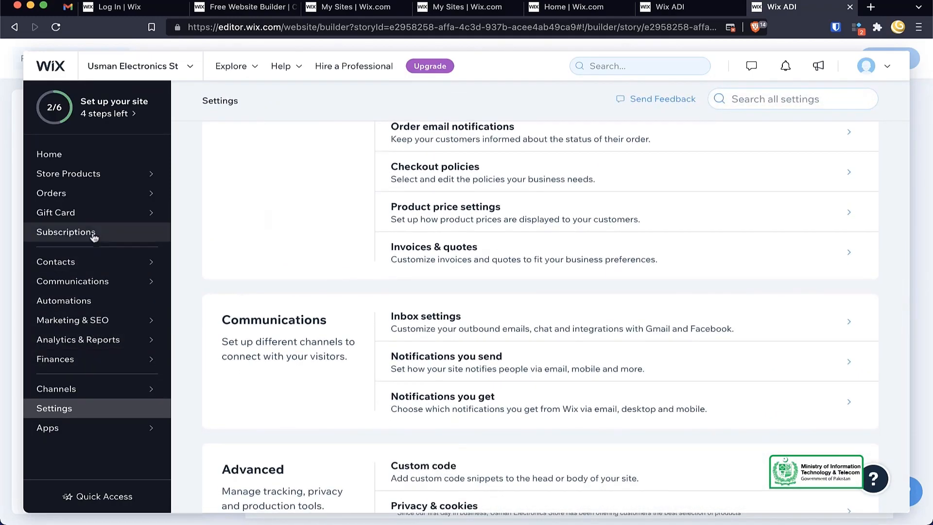
mouse_move(80, 174)
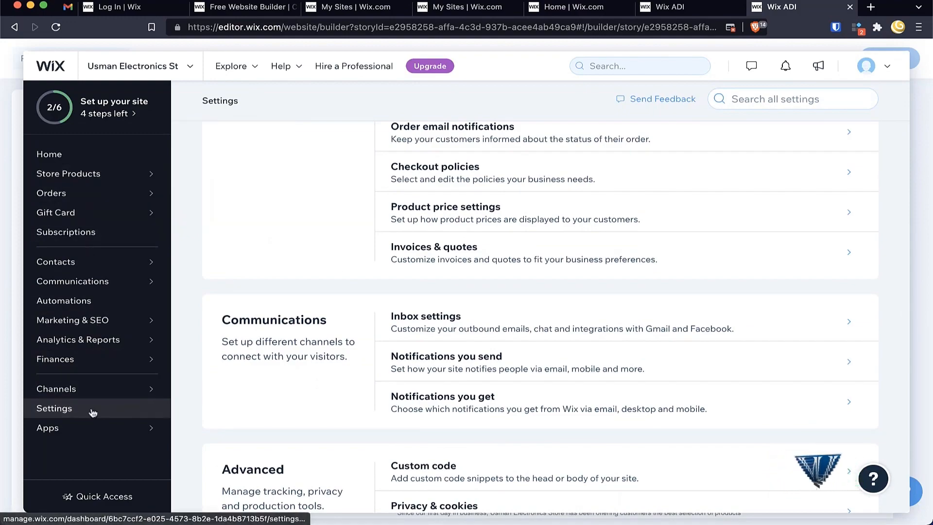
scroll(435, 386, "down", 1)
Return to the site editor and review the Home page from the contact form up to the header, including the product gallery.
scroll(435, 385, "up", 10)
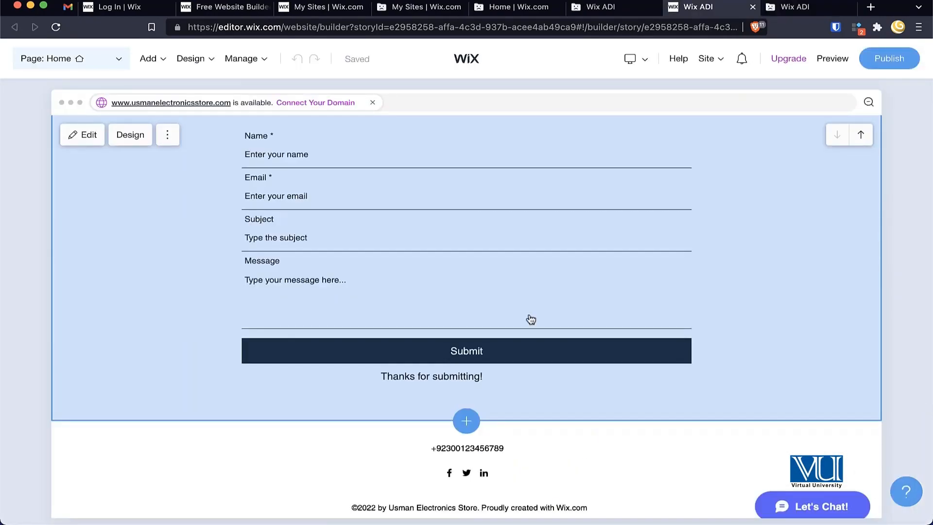
scroll(529, 317, "up", 15)
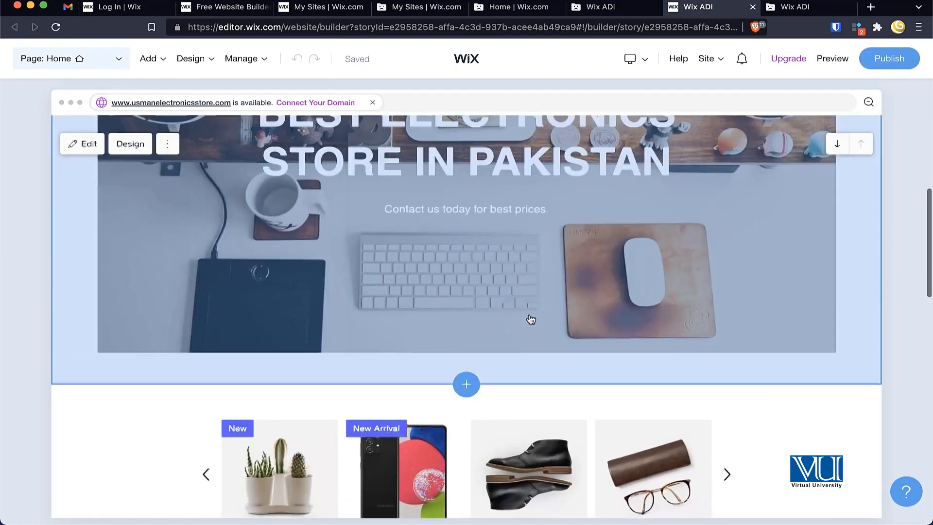
scroll(529, 317, "up", 2)
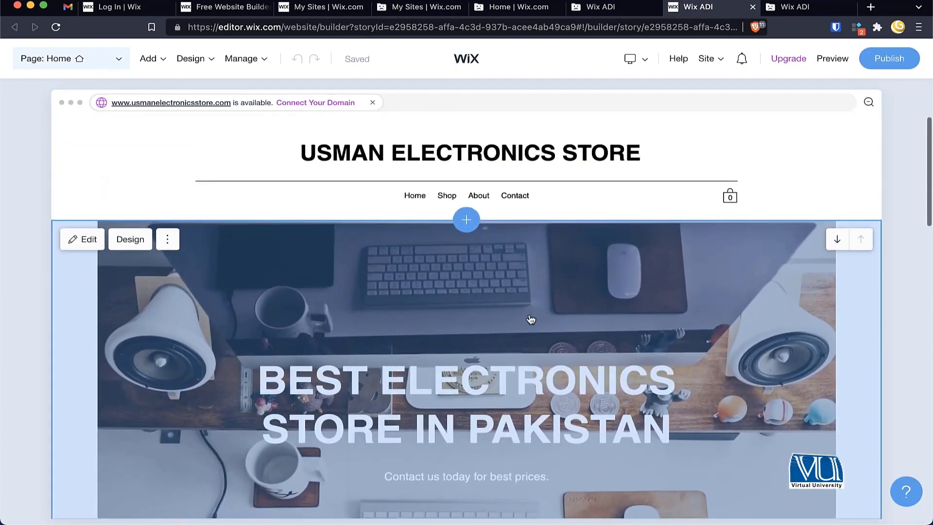
scroll(531, 318, "down", 4)
scroll(530, 319, "down", 3)
scroll(531, 318, "up", 5)
scroll(531, 318, "down", 6)
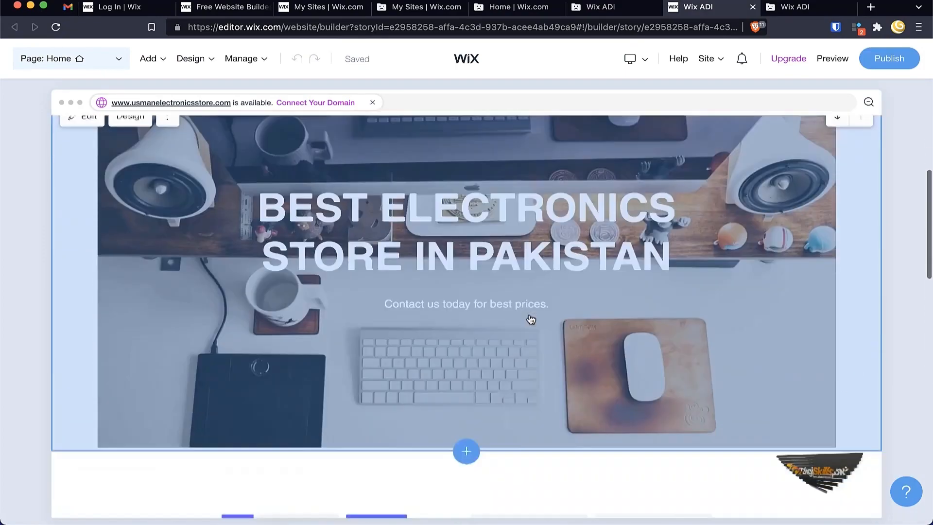
scroll(531, 319, "down", 2)
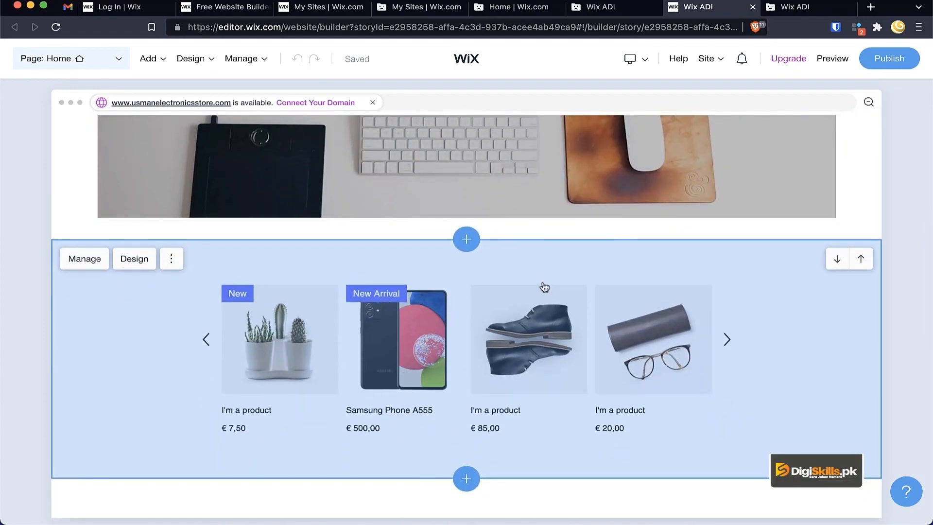
scroll(544, 286, "up", 6)
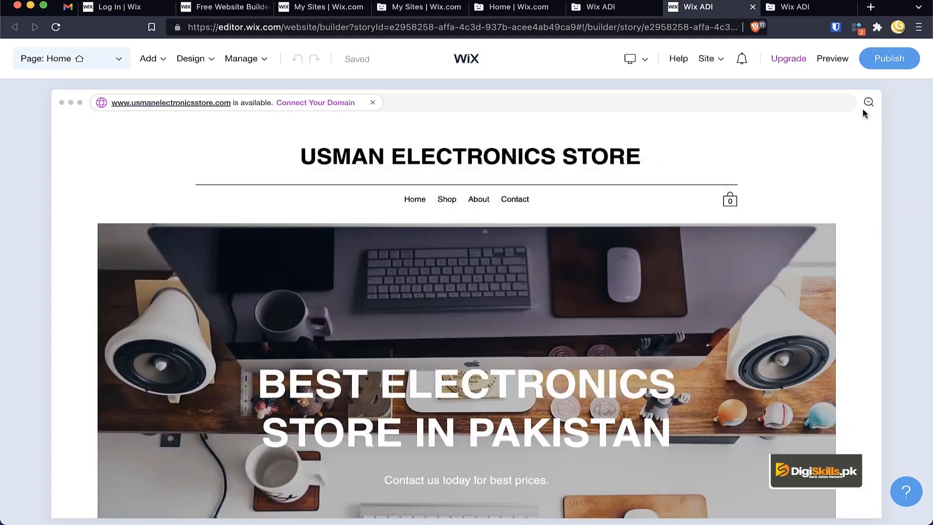
Publish the site on a free Wix.com domain with the address ending "uelectronics2".
left_click(885, 64)
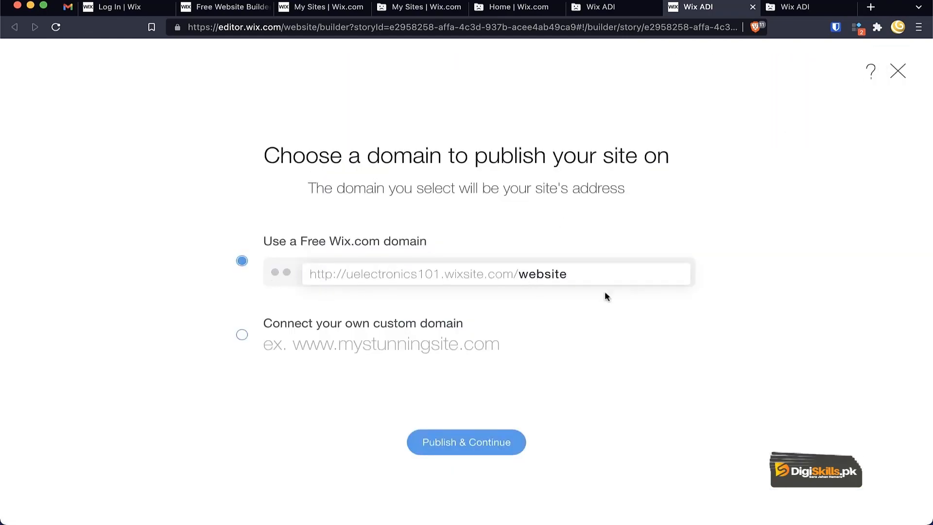
left_click(631, 274)
type("uelectronics2")
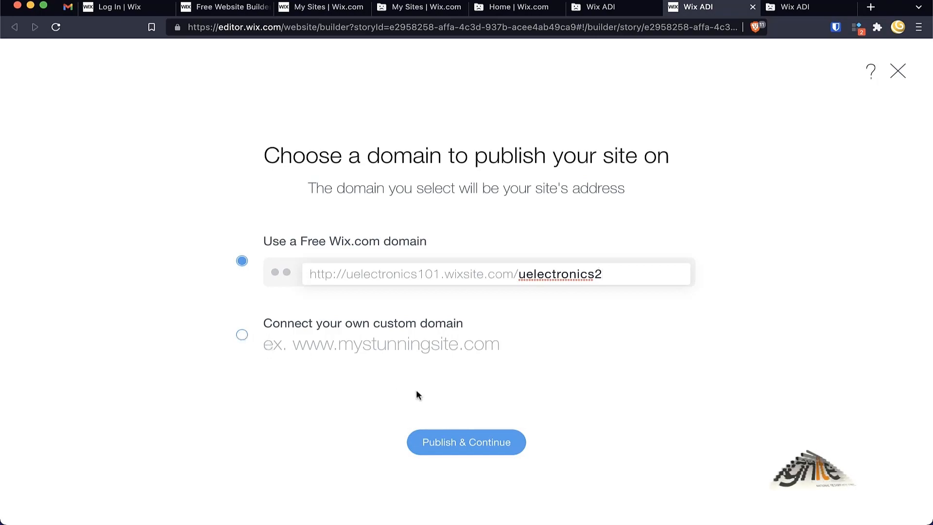
left_click(474, 440)
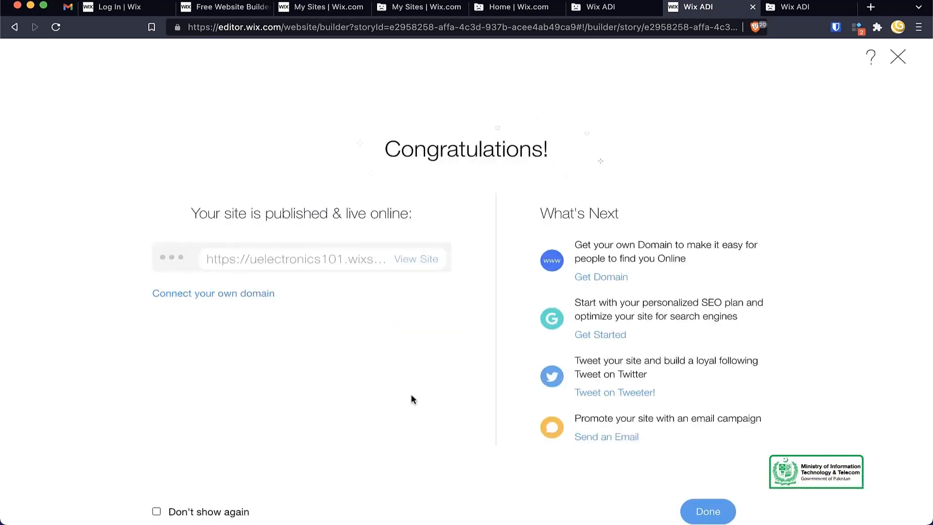
Open the published live site and examine its home page, including the banner, product gallery and About section.
left_click(421, 259)
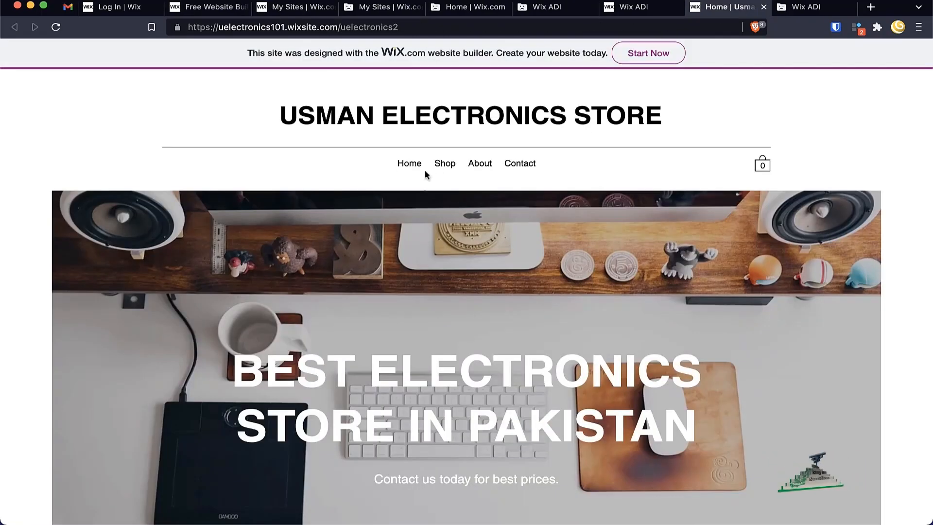
scroll(426, 179, "down", 3)
scroll(469, 262, "down", 18)
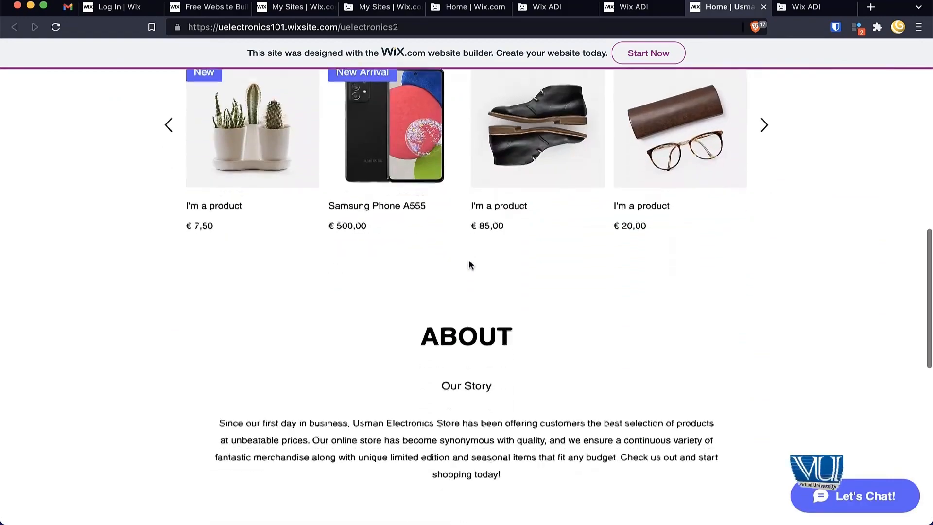
scroll(469, 261, "up", 20)
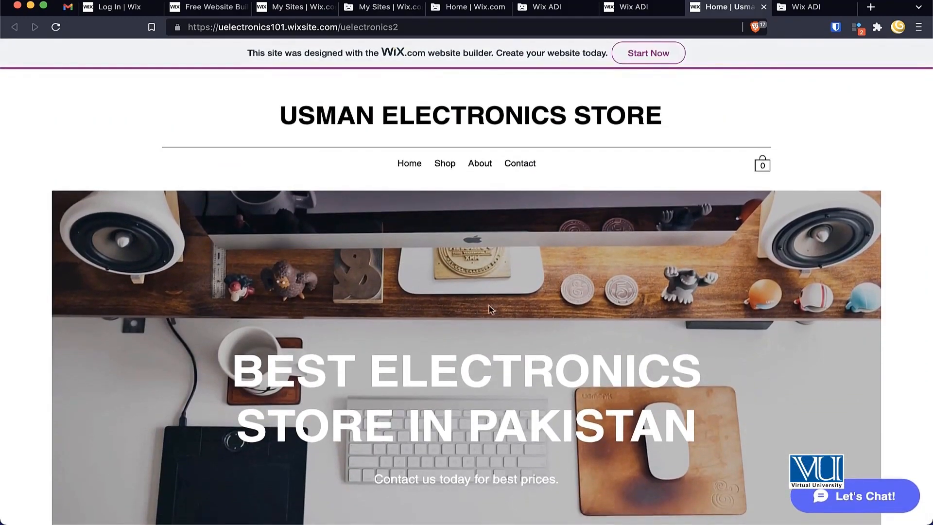
scroll(489, 305, "down", 9)
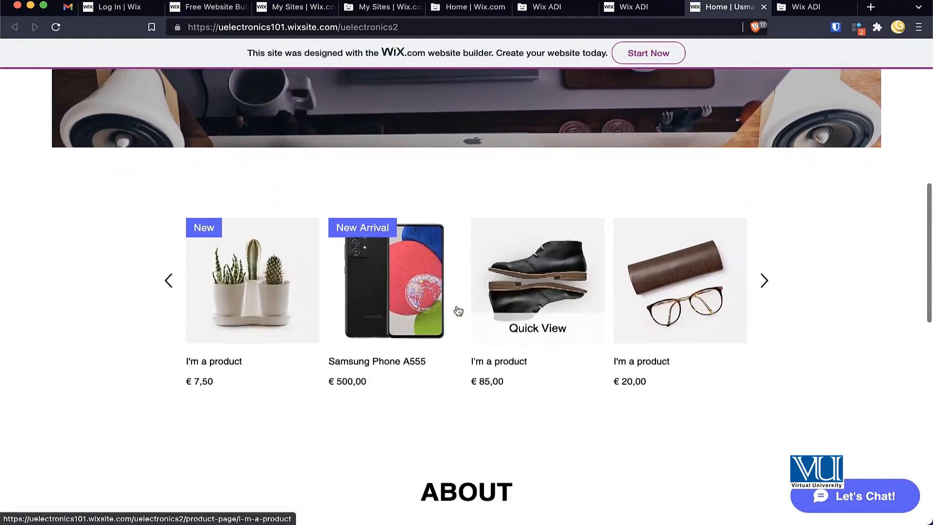
Open the Samsung Phone A555 product page on the live site and examine its images, description, color choices and purchase options.
left_click(374, 270)
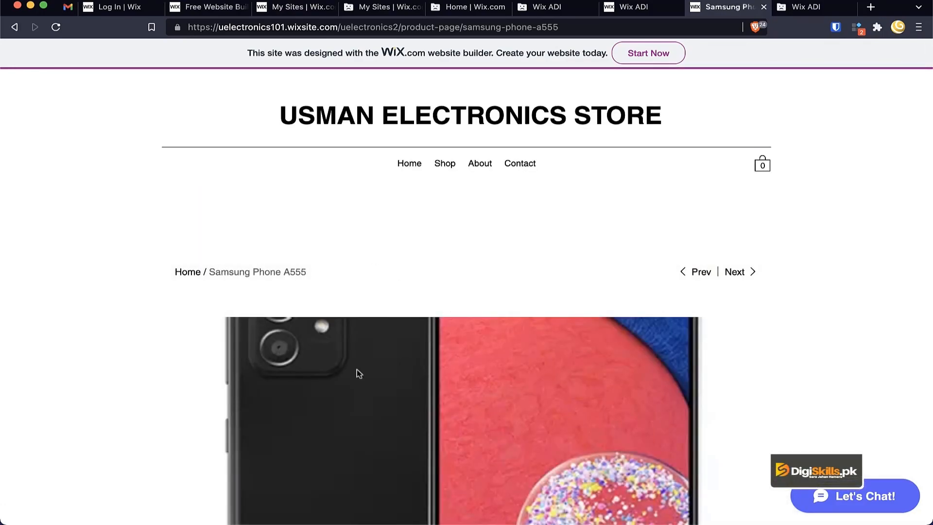
scroll(381, 372, "down", 3)
scroll(325, 333, "down", 10)
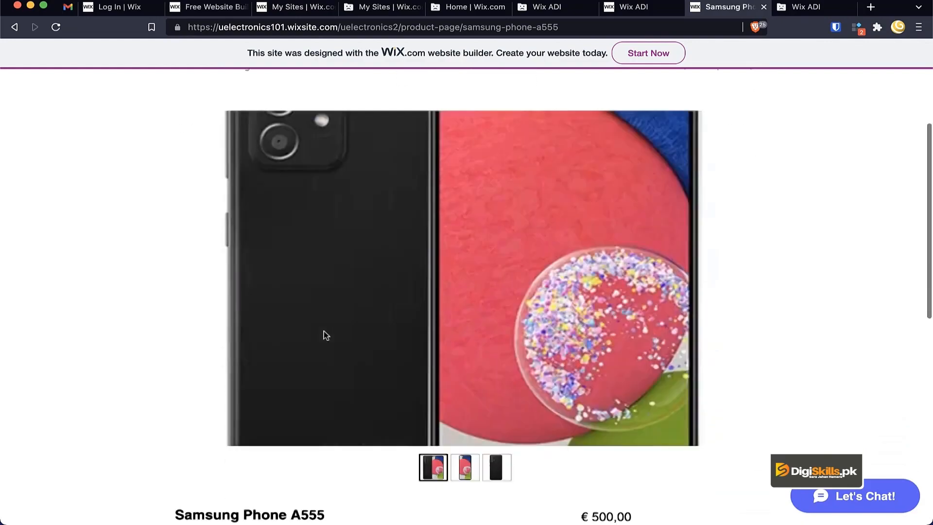
left_click_drag(240, 336, 188, 324)
scroll(188, 324, "down", 6)
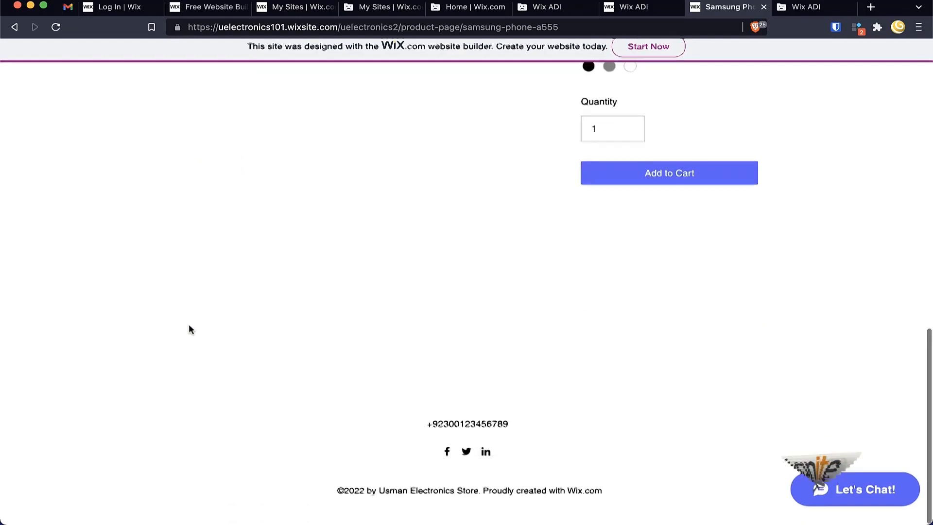
scroll(680, 196, "up", 5)
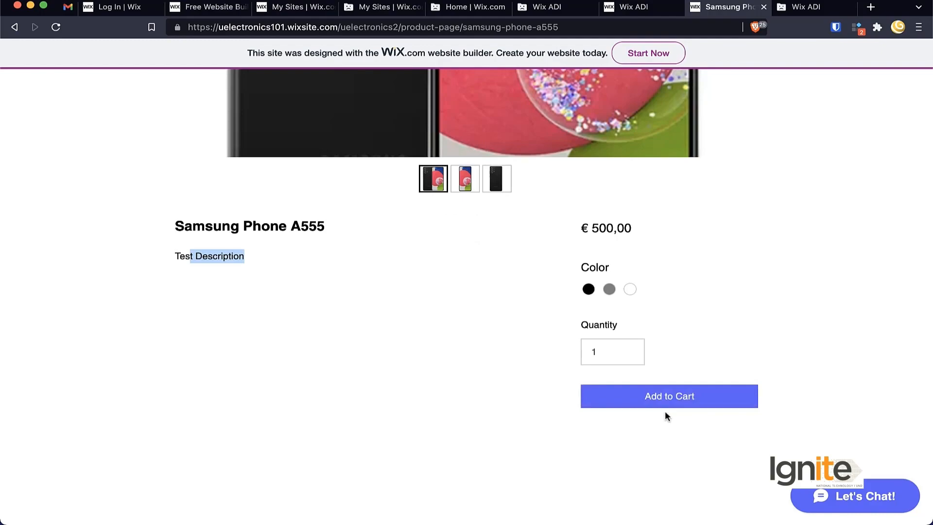
scroll(665, 412, "up", 6)
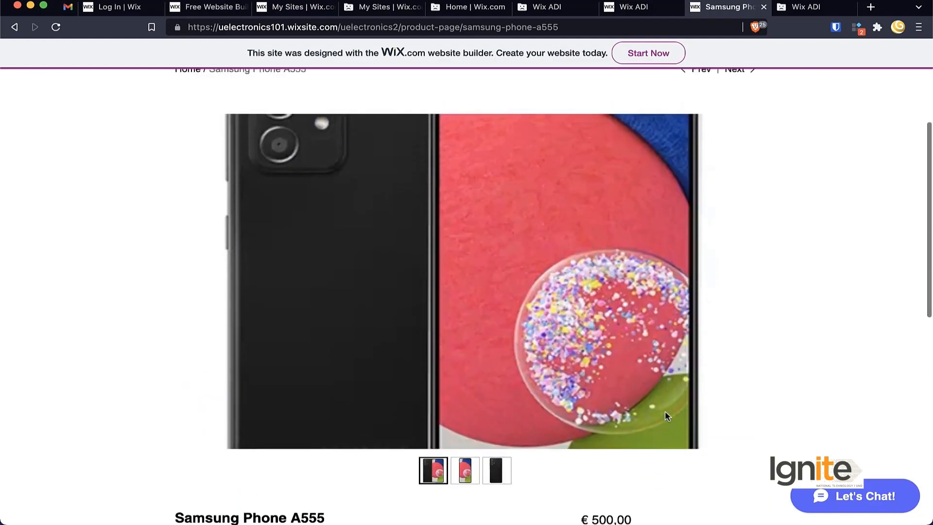